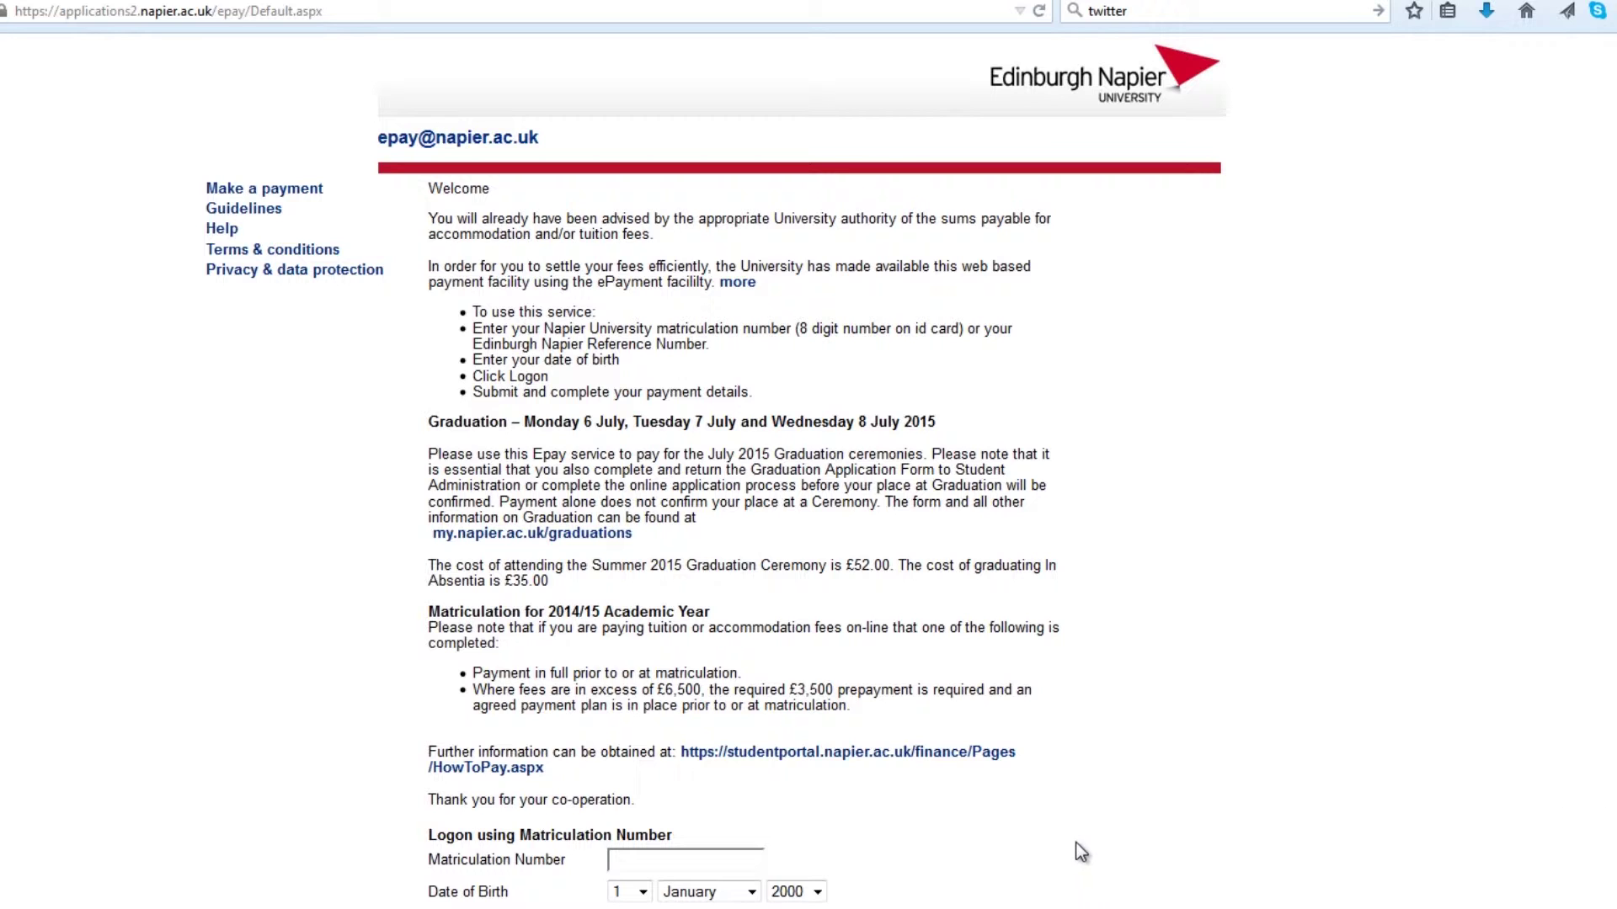
- Enter the student's matriculation number and accept the suggested match
{"action": "left_click", "coordinate": [659, 860]}
{"action": "type", "text": "40"}
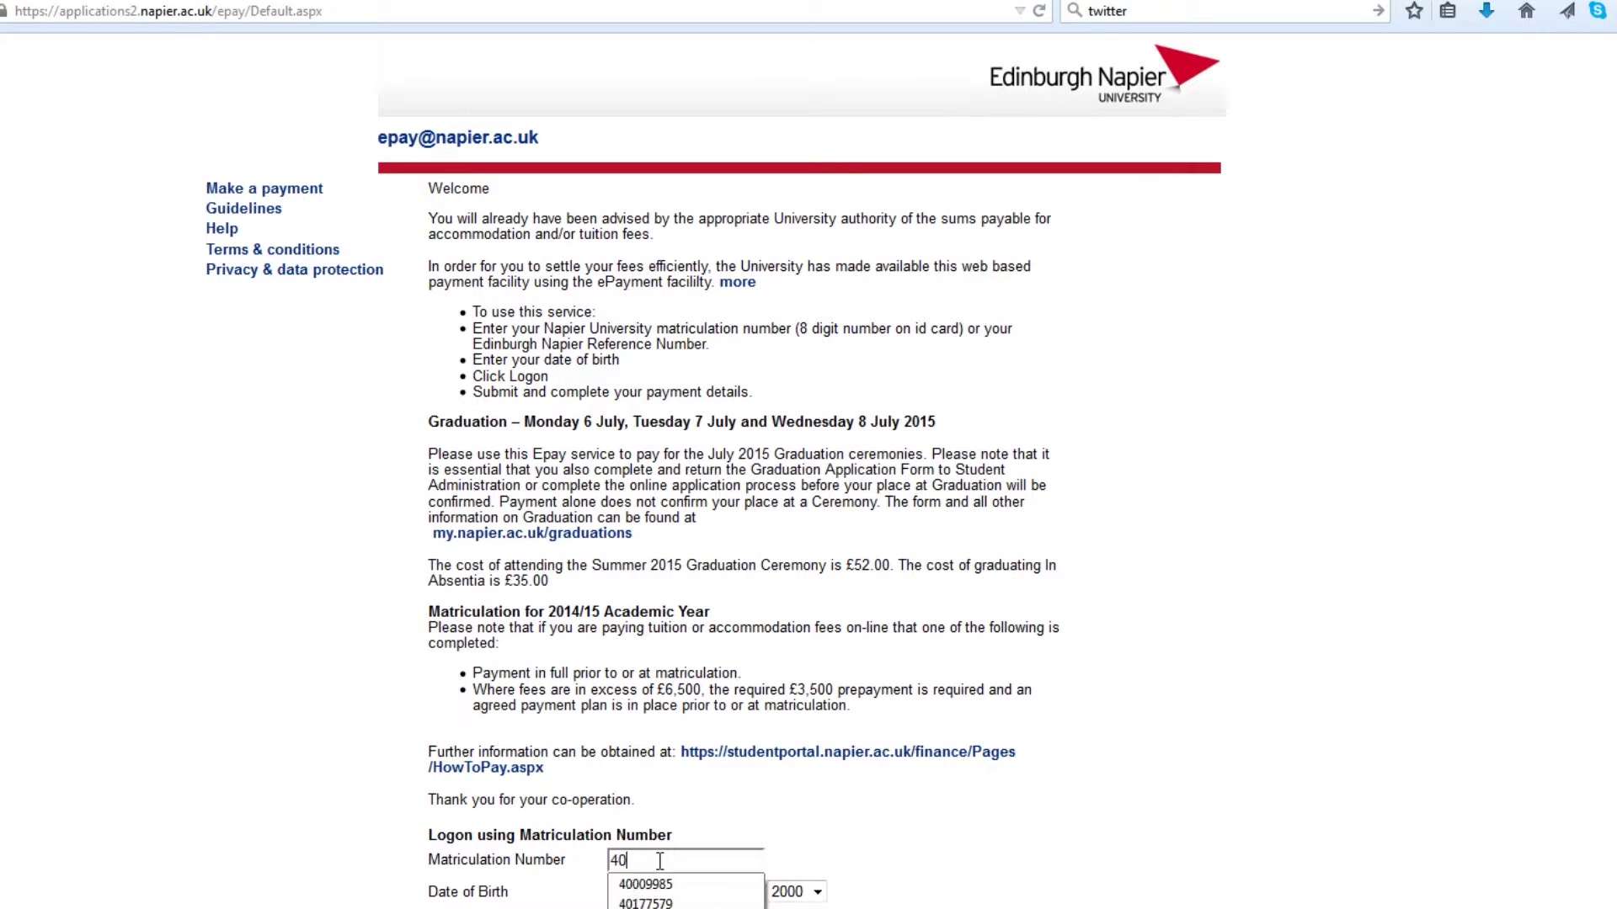
{"action": "type", "text": "177"}
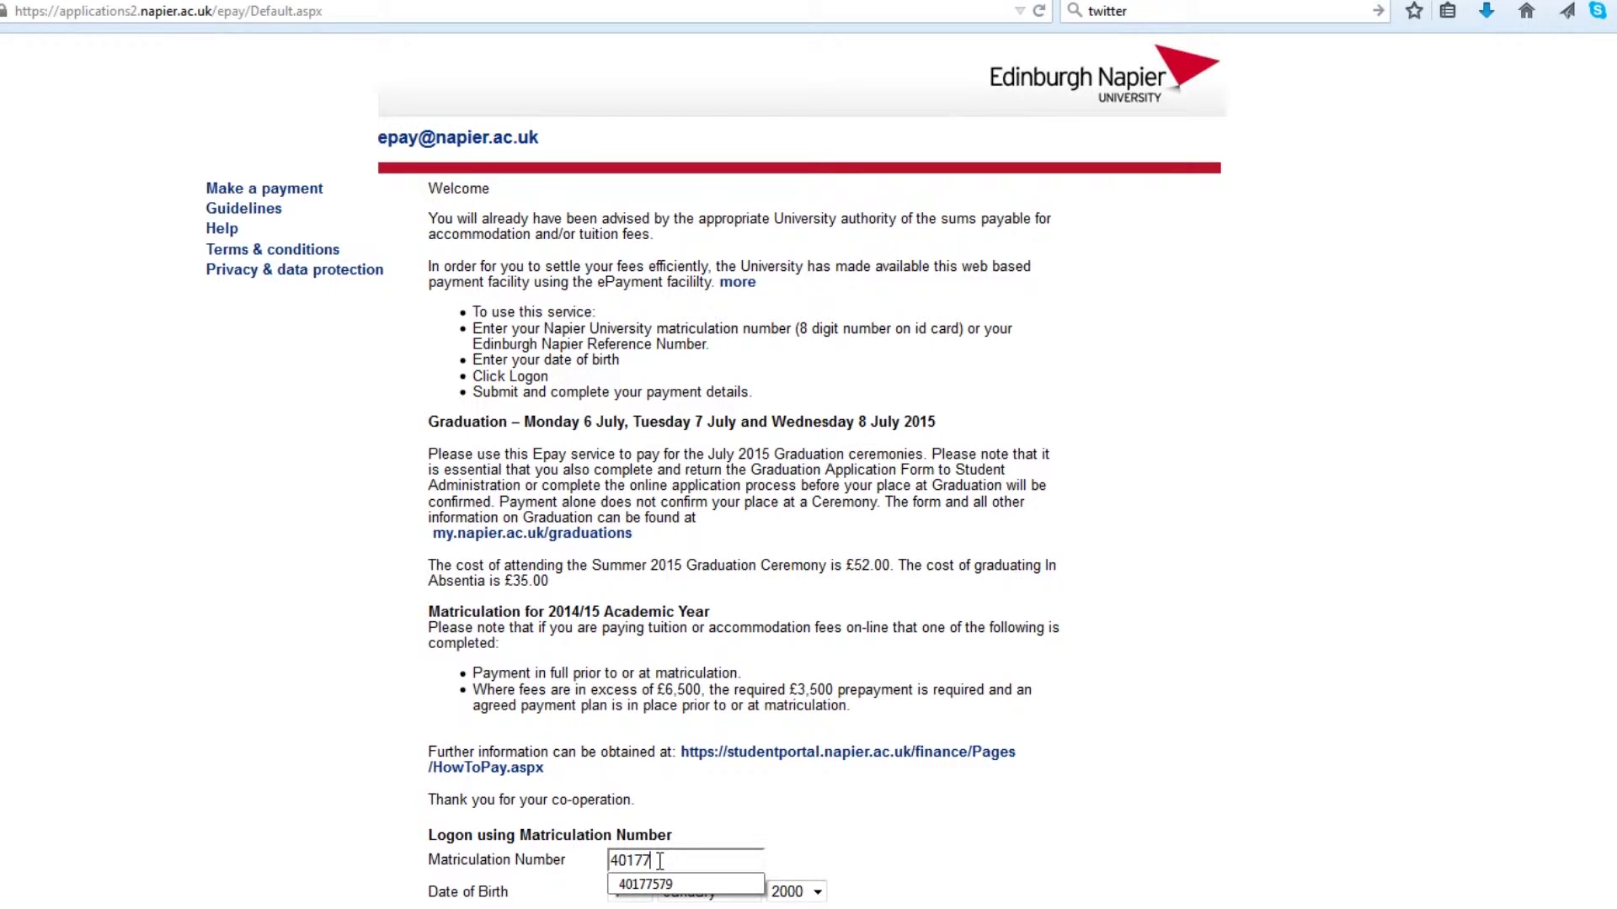
{"action": "type", "text": "579"}
{"action": "left_click", "coordinate": [666, 884]}
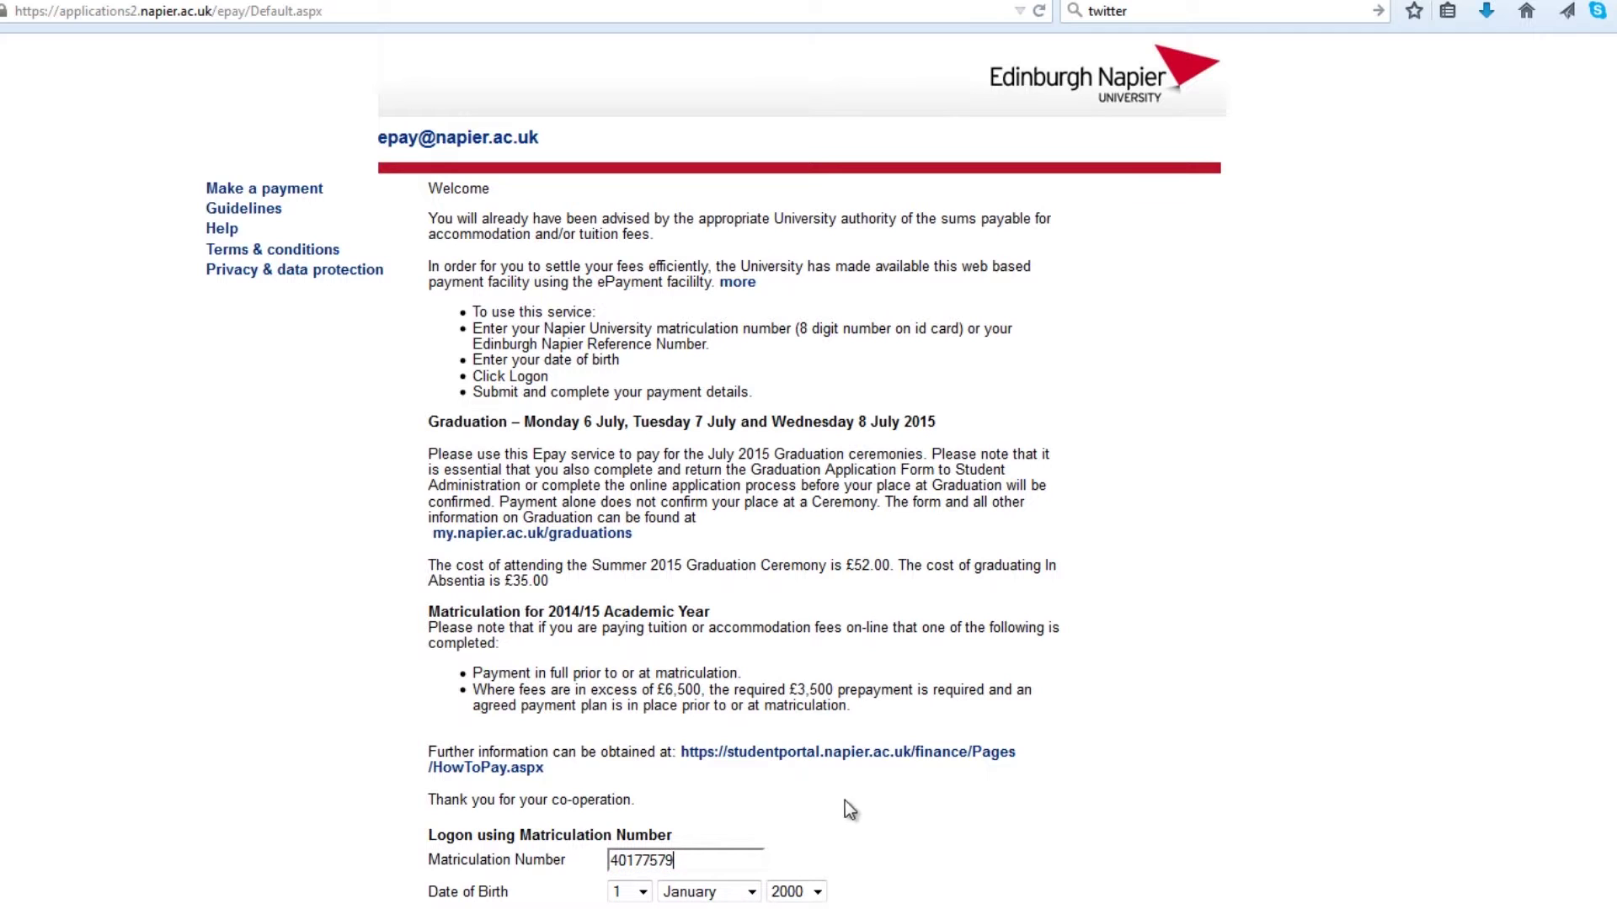
{"action": "left_click", "coordinate": [644, 892]}
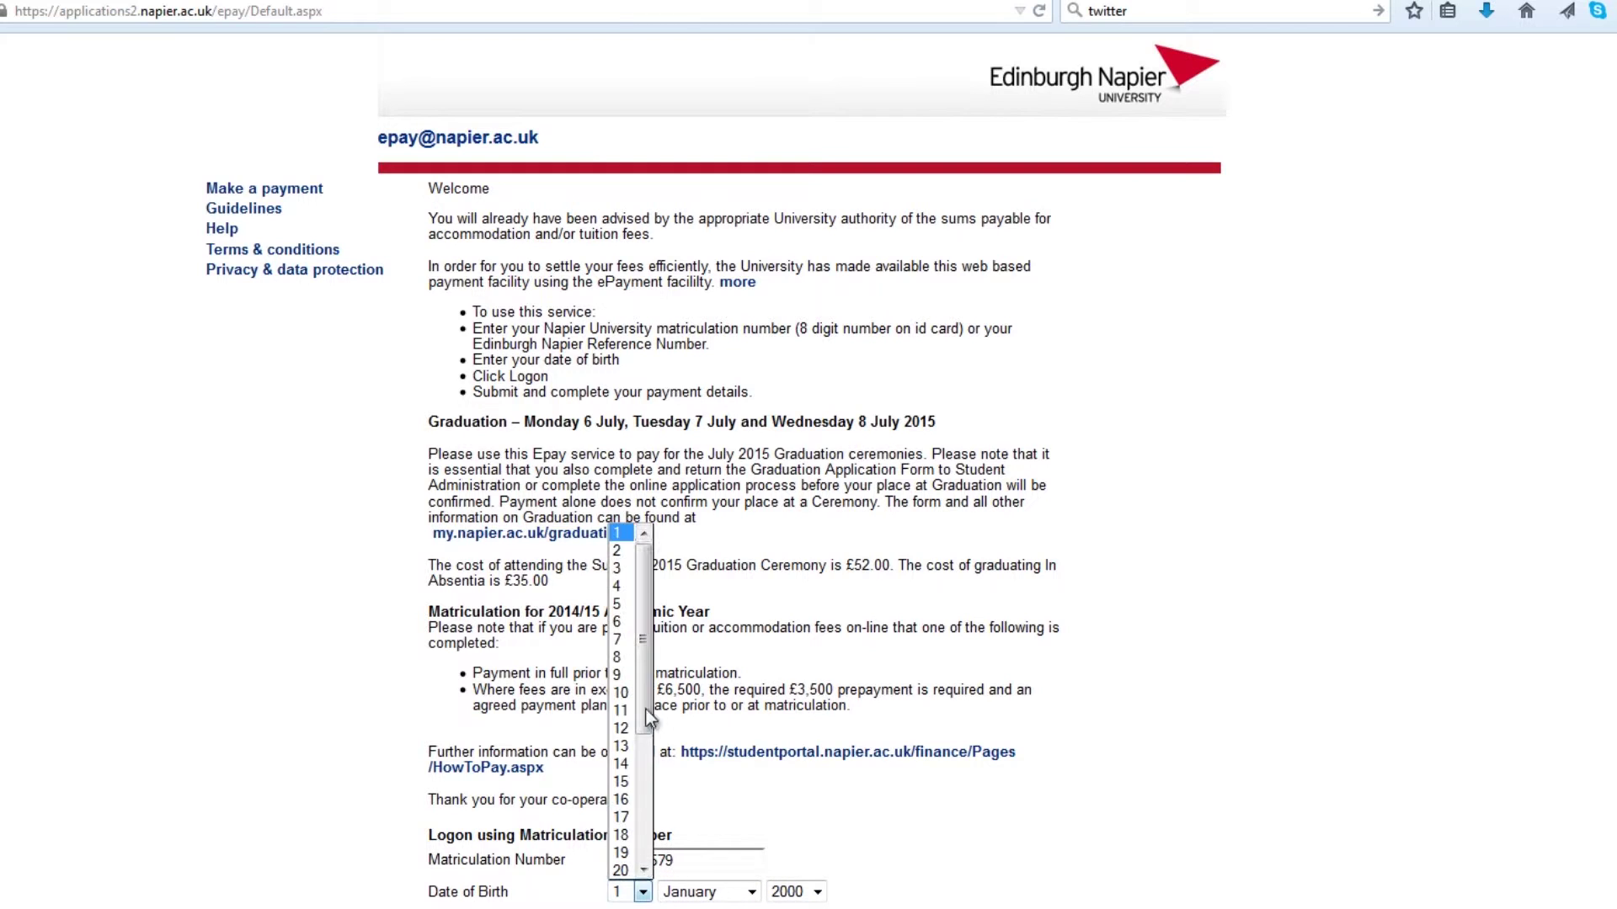
{"action": "left_click", "coordinate": [633, 807]}
{"action": "left_click", "coordinate": [749, 891]}
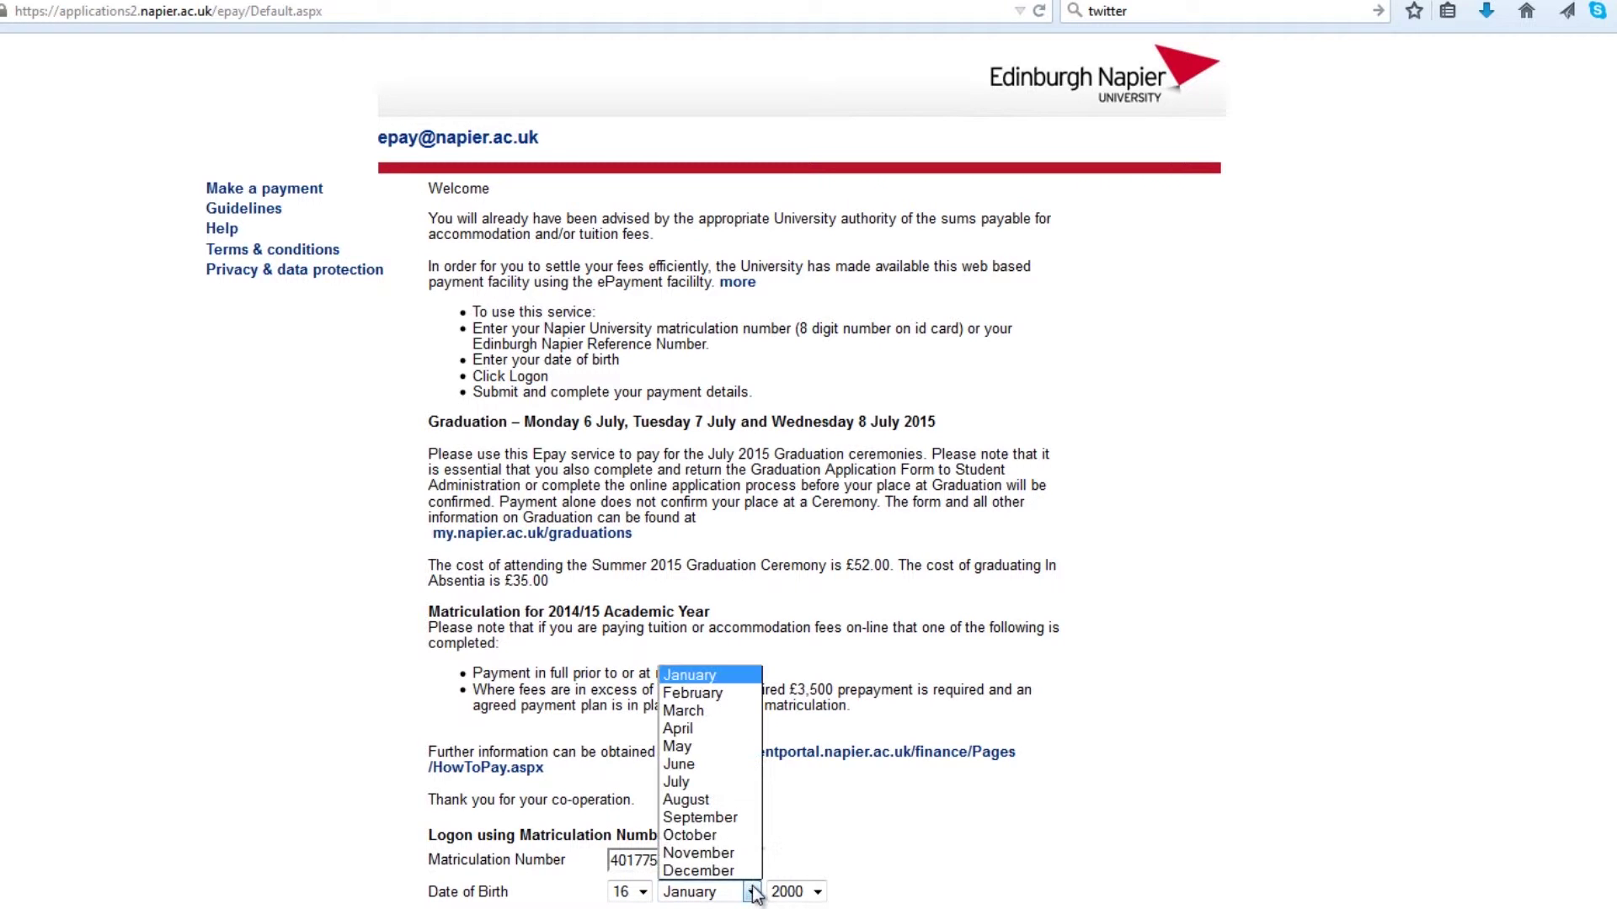
{"action": "left_click", "coordinate": [700, 694]}
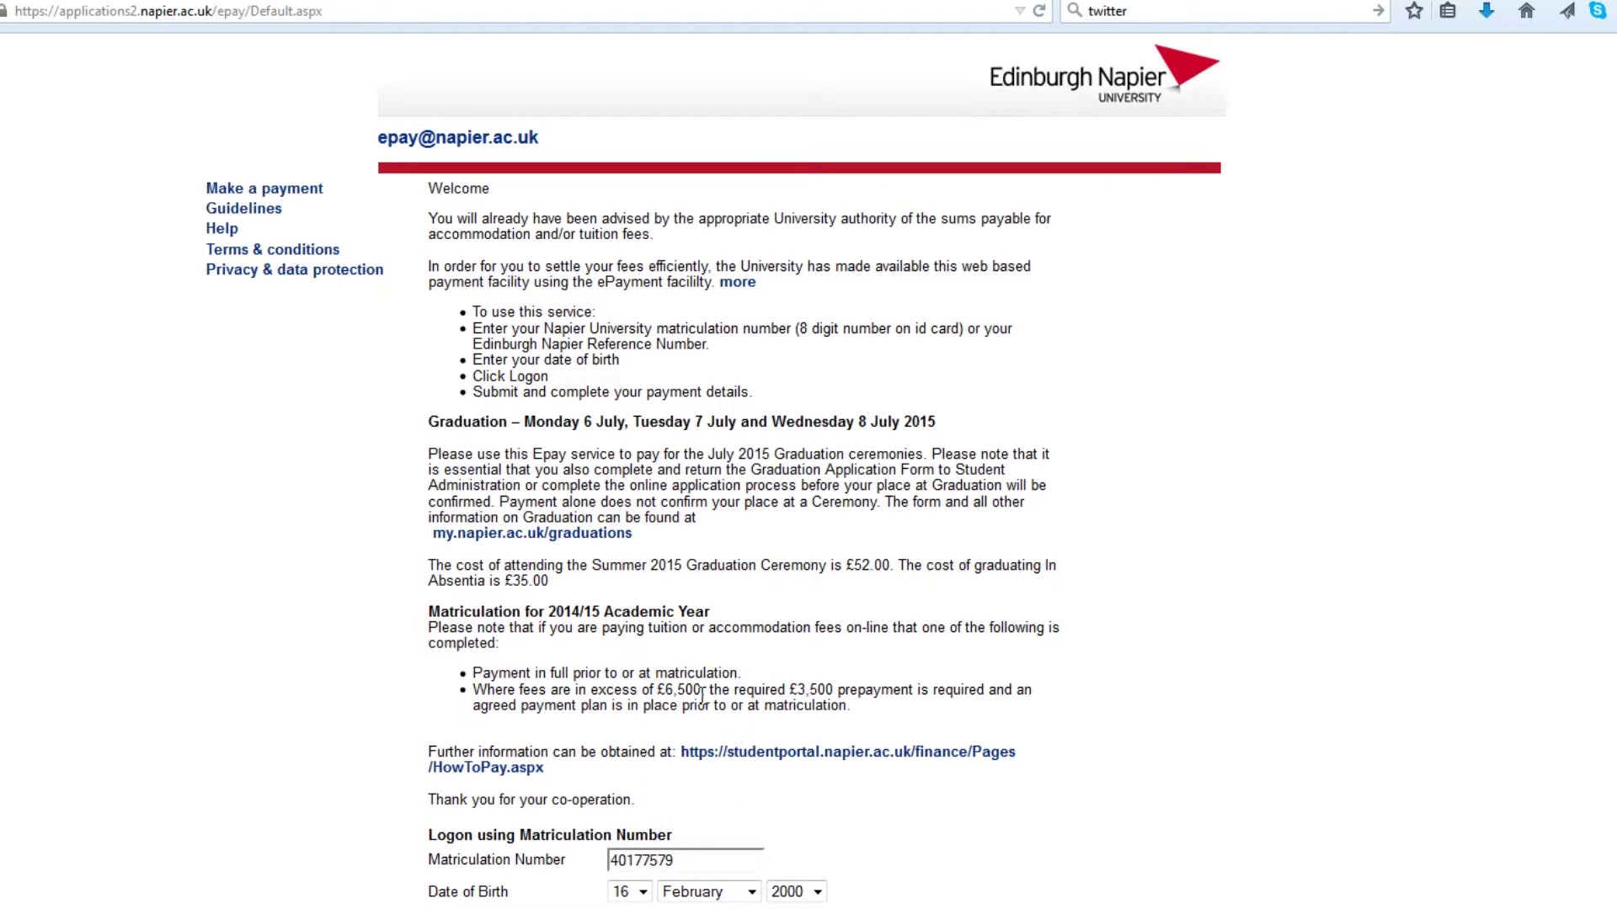
{"action": "left_click", "coordinate": [817, 892]}
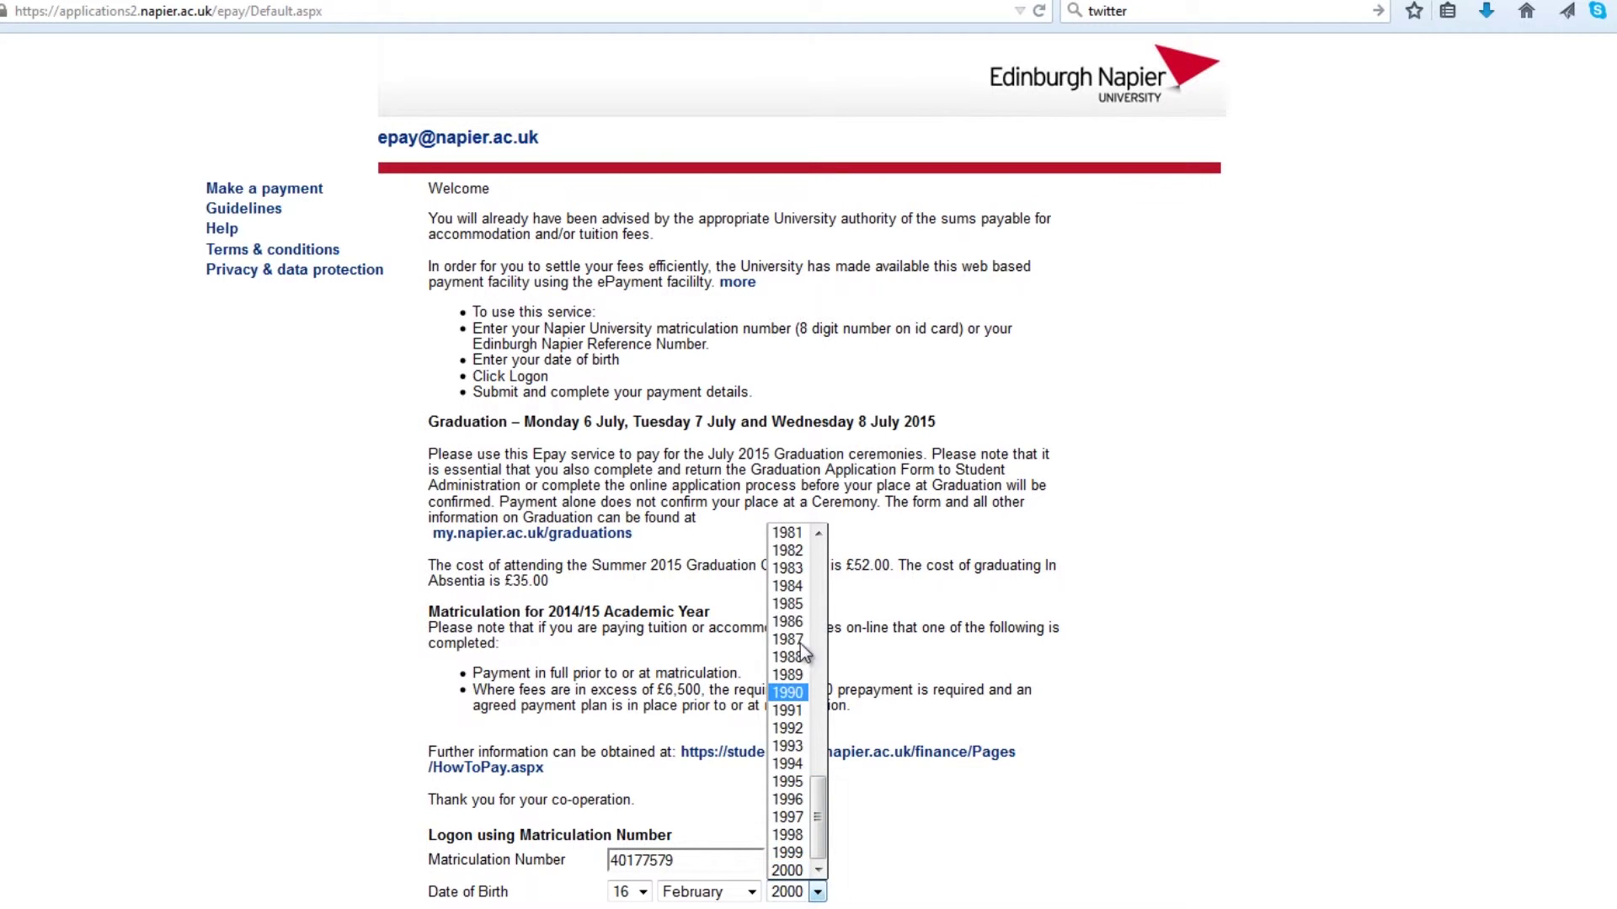
{"action": "left_click", "coordinate": [805, 531]}
{"action": "scroll", "coordinate": [1018, 729], "scroll_direction": "down", "scroll_amount": 3}
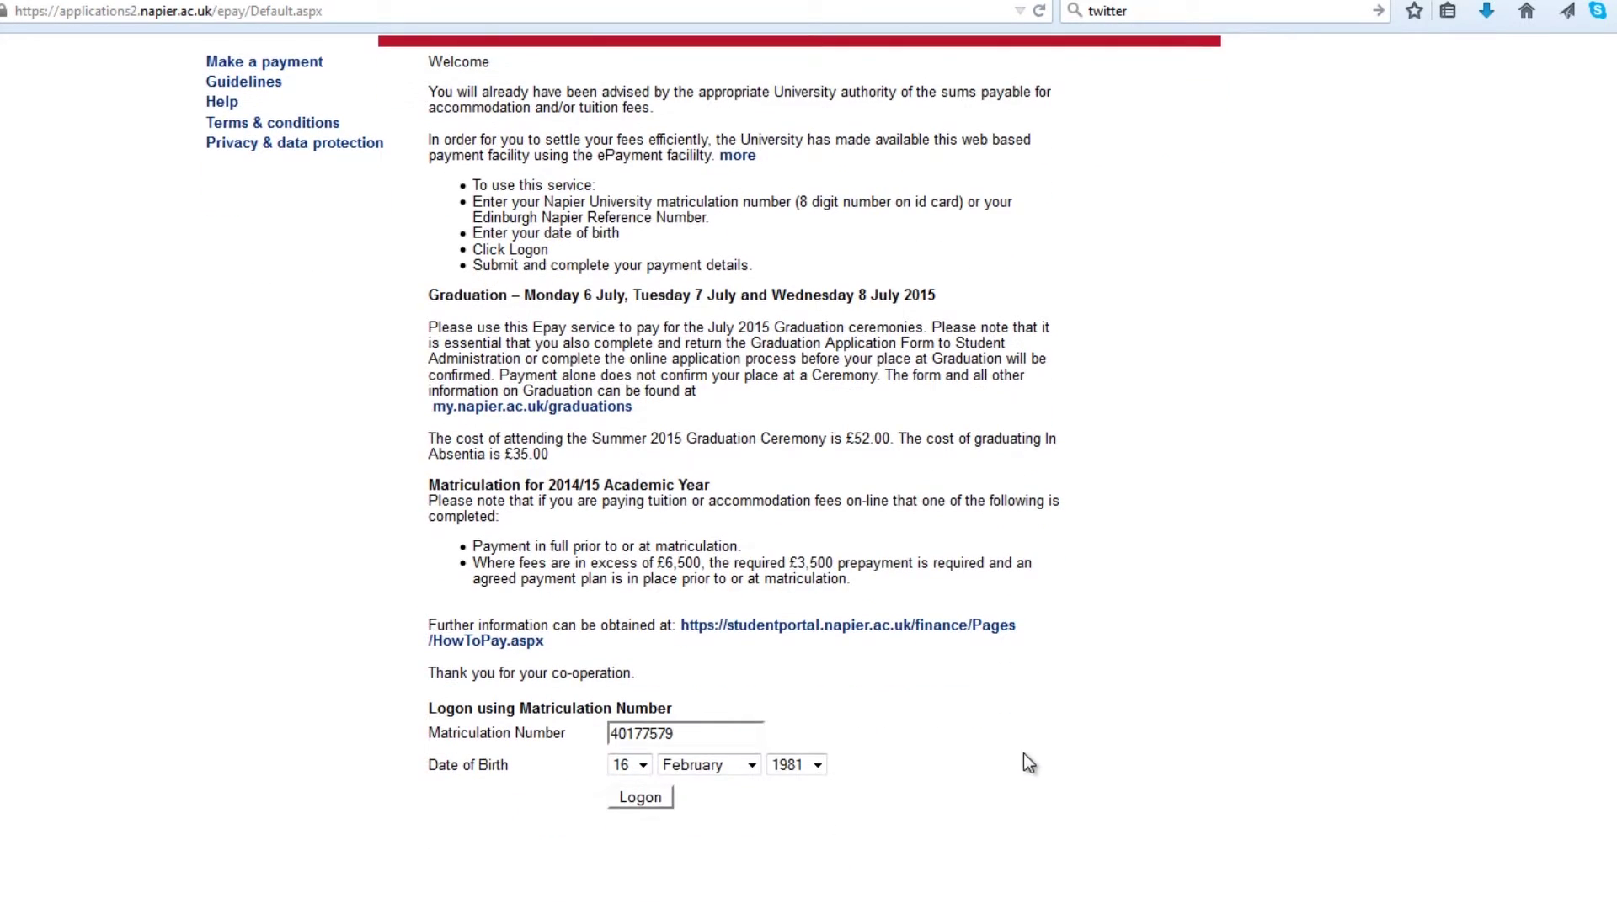
{"action": "left_click", "coordinate": [640, 797]}
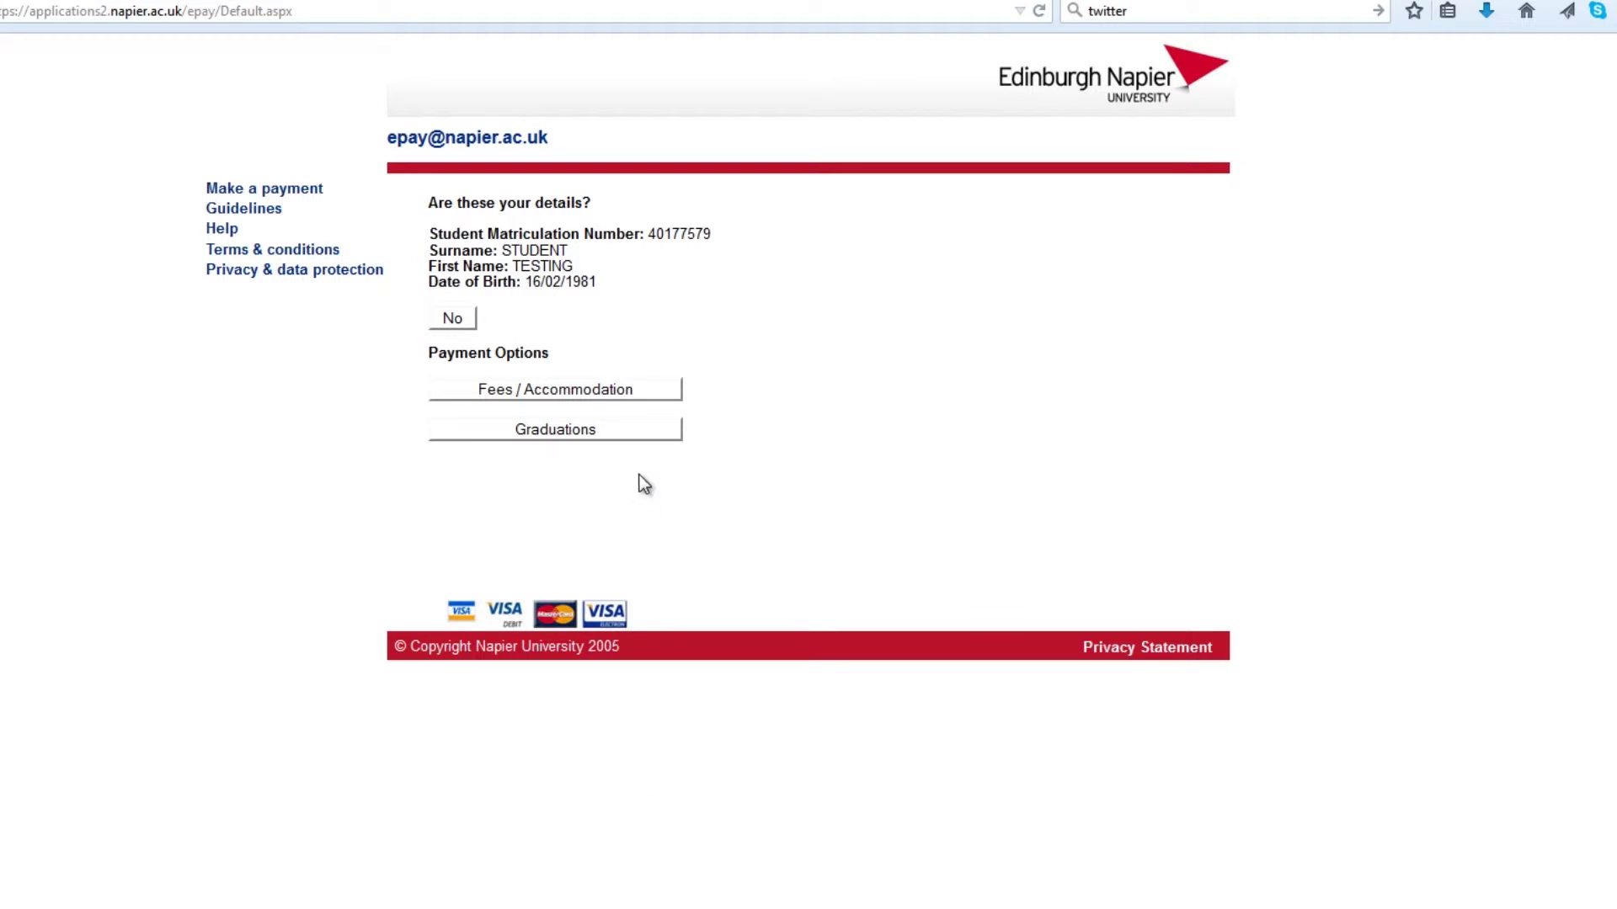
- Choose the Fees / Accommodation payment option
{"action": "left_click", "coordinate": [623, 392]}
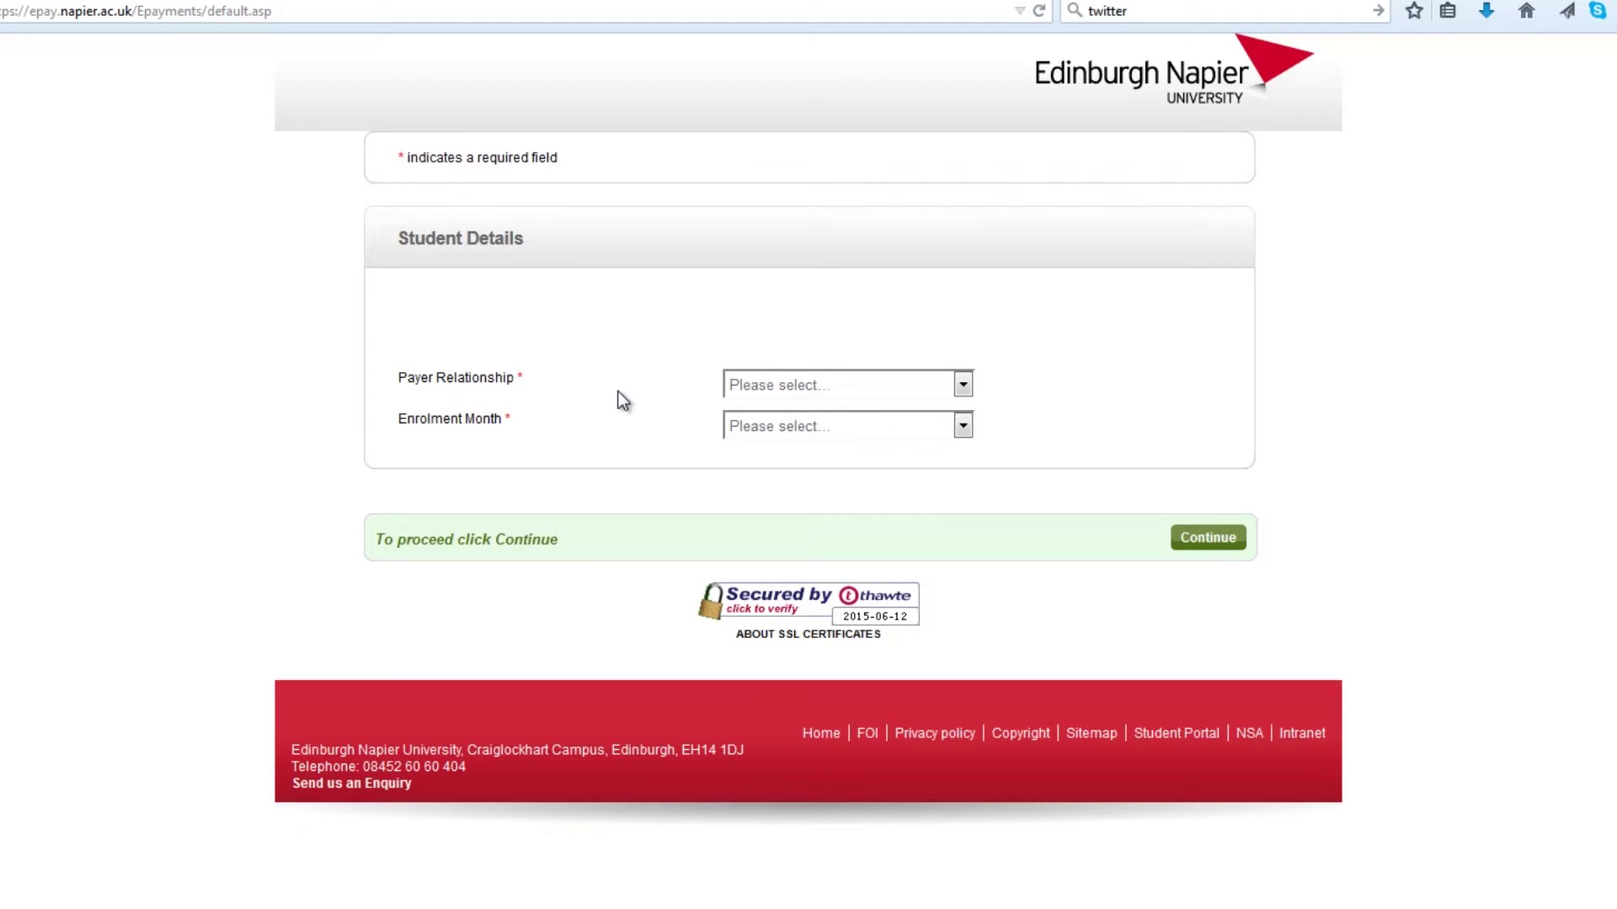
- Set Payer Relationship to Parent and Enrolment Month to September, then continue
{"action": "left_click", "coordinate": [962, 384]}
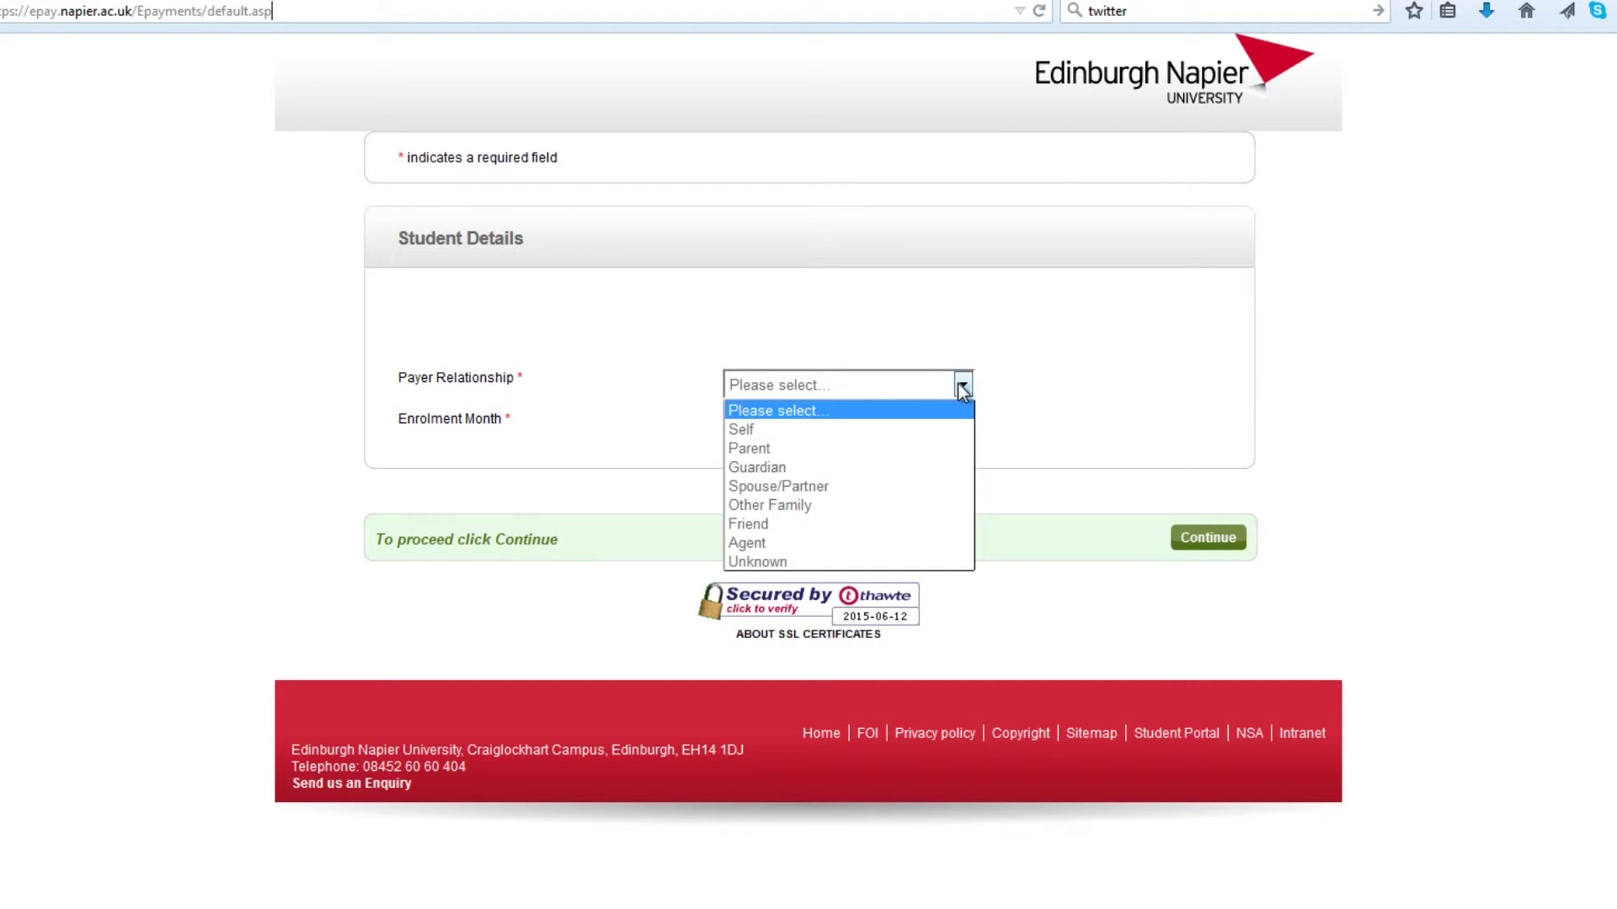
{"action": "left_click", "coordinate": [756, 445]}
{"action": "left_click", "coordinate": [962, 426]}
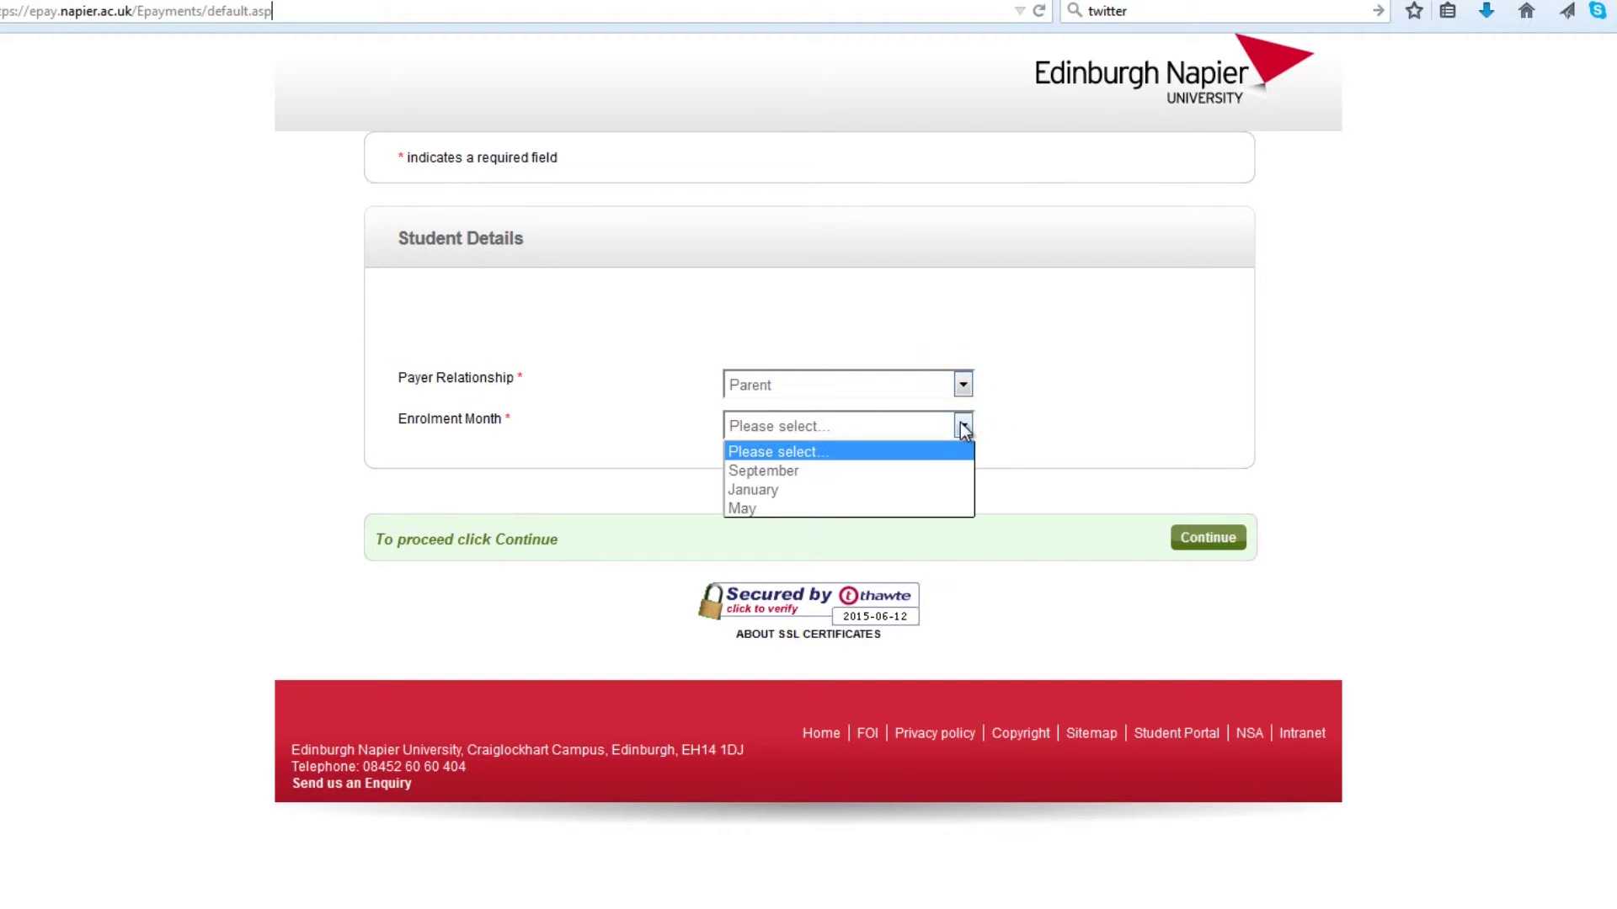
{"action": "left_click", "coordinate": [806, 469]}
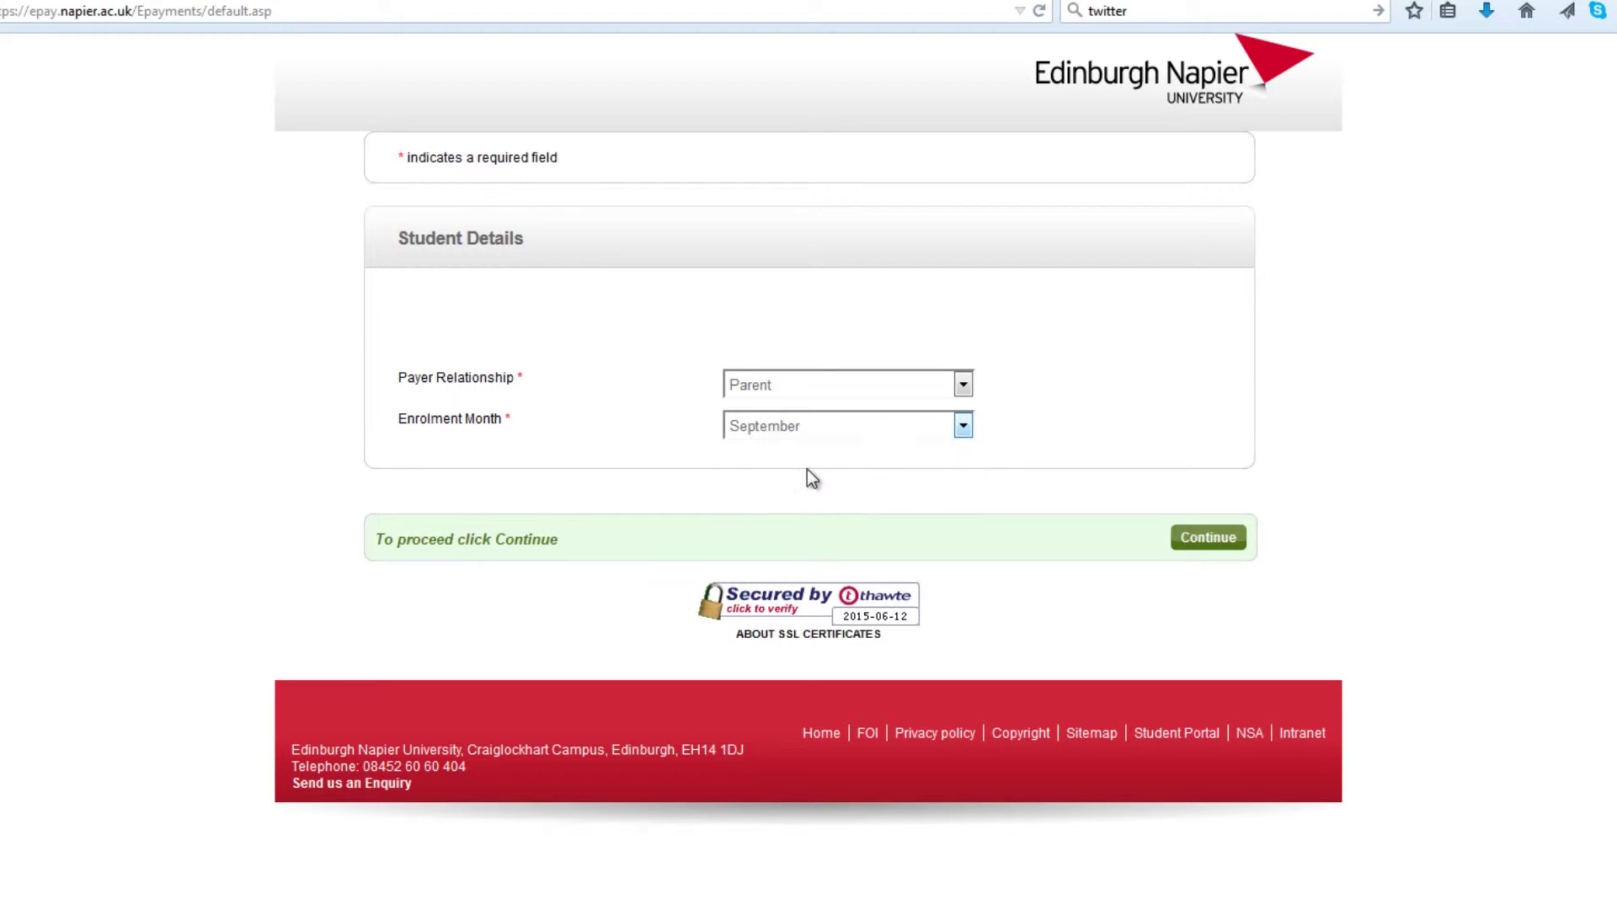
{"action": "left_click", "coordinate": [1230, 539]}
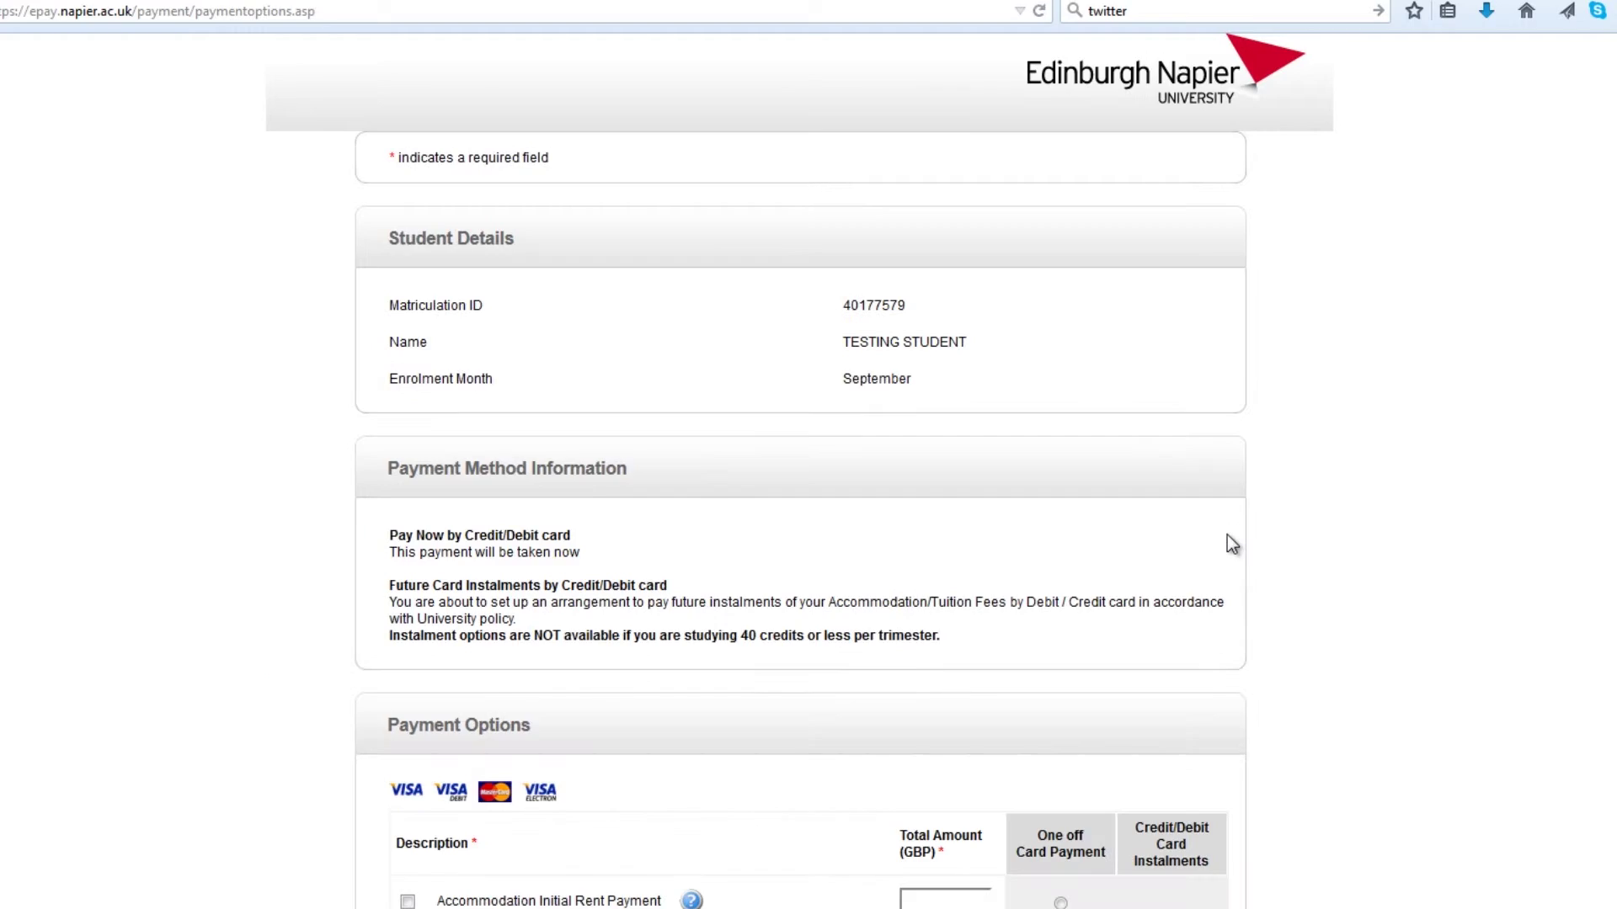
- Include Accommodation Fees with an amount of 5000
{"action": "scroll", "coordinate": [1059, 545], "scroll_direction": "down", "scroll_amount": 3}
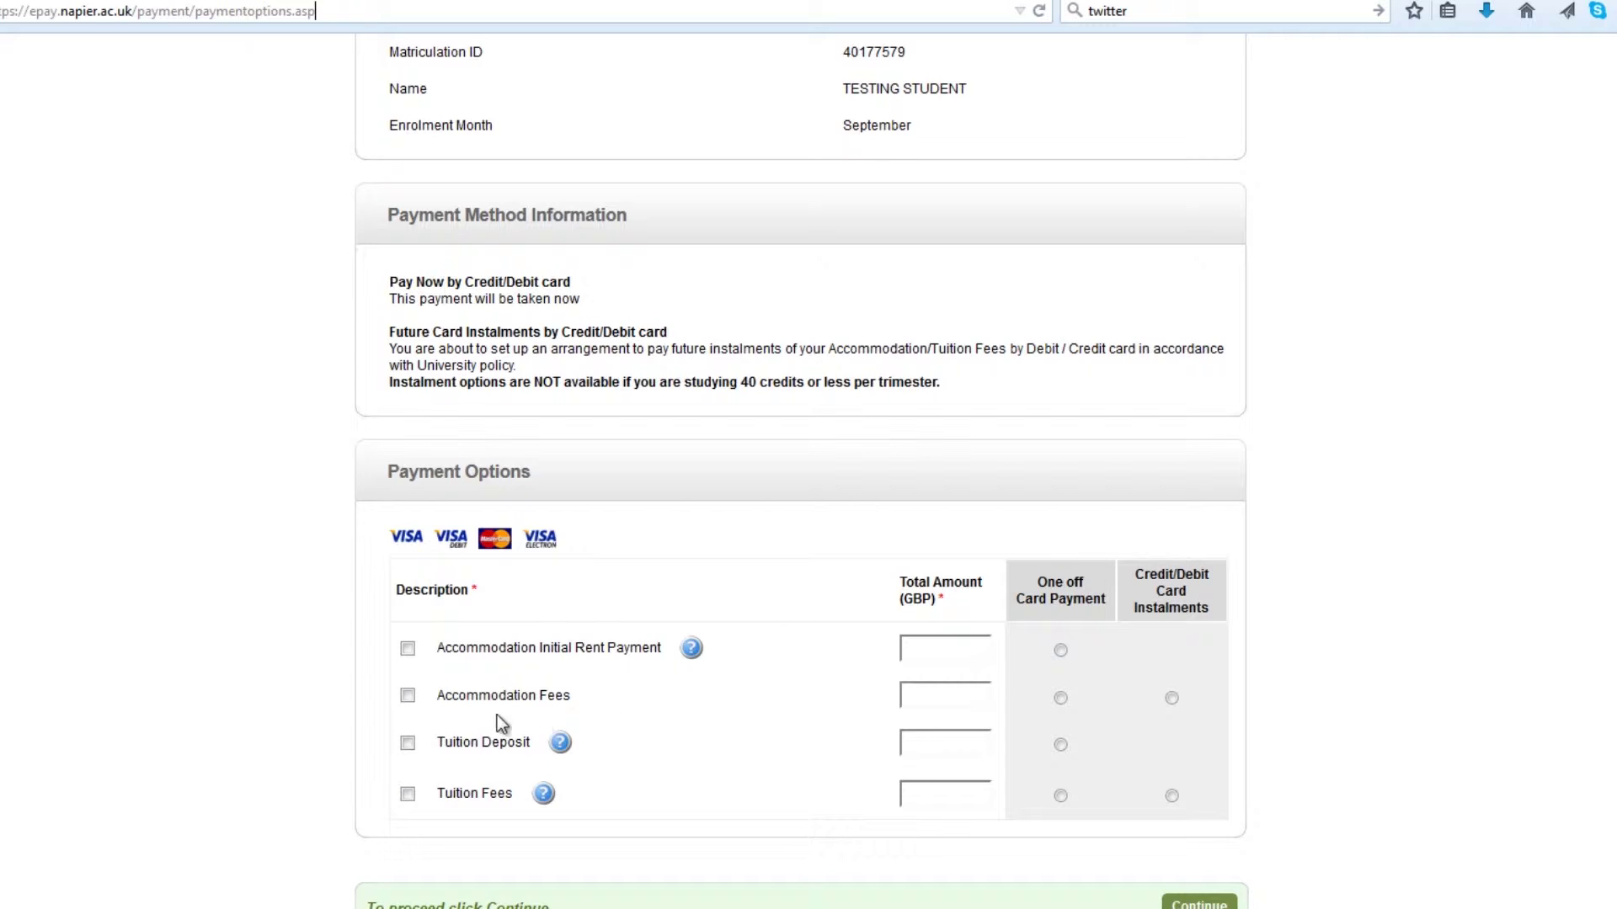
{"action": "left_click", "coordinate": [408, 700]}
{"action": "left_click", "coordinate": [950, 702]}
{"action": "type", "text": "5000"}
- Add a 500 one-off initial rent, pay the 5000 fees by card instalments, and submit
{"action": "left_click", "coordinate": [409, 649]}
{"action": "left_click", "coordinate": [950, 645]}
{"action": "type", "text": "500"}
{"action": "left_click", "coordinate": [1171, 699]}
{"action": "left_click_drag", "start_coordinate": [957, 696], "coordinate": [999, 696]}
{"action": "type", "text": "5000"}
{"action": "scroll", "coordinate": [1000, 699], "scroll_direction": "down", "scroll_amount": 3}
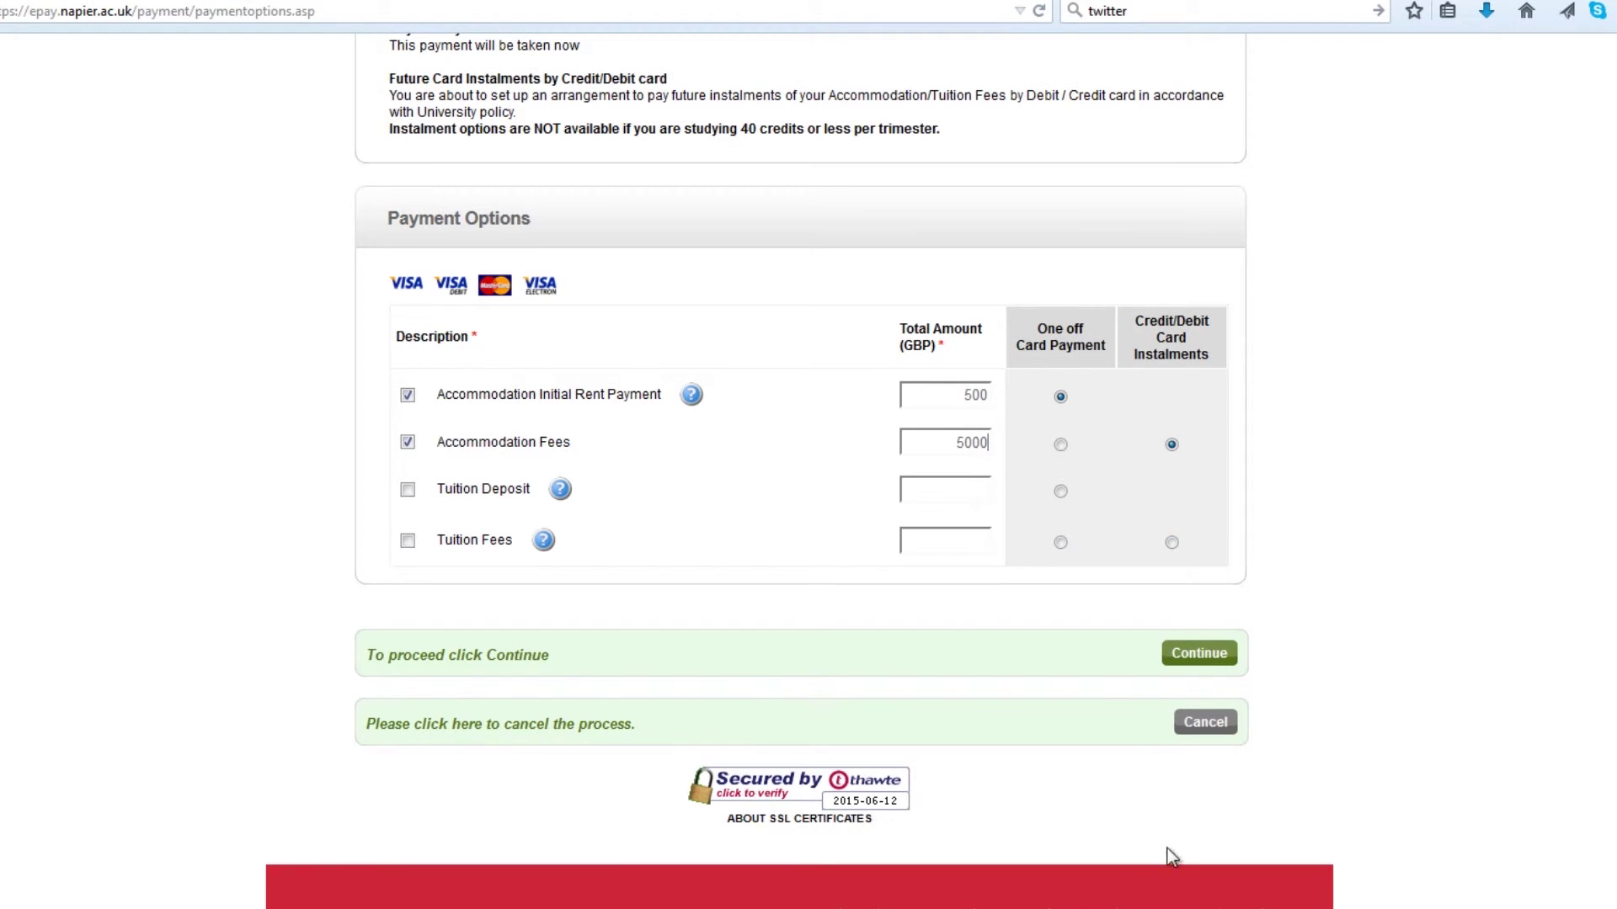
{"action": "left_click", "coordinate": [1211, 654]}
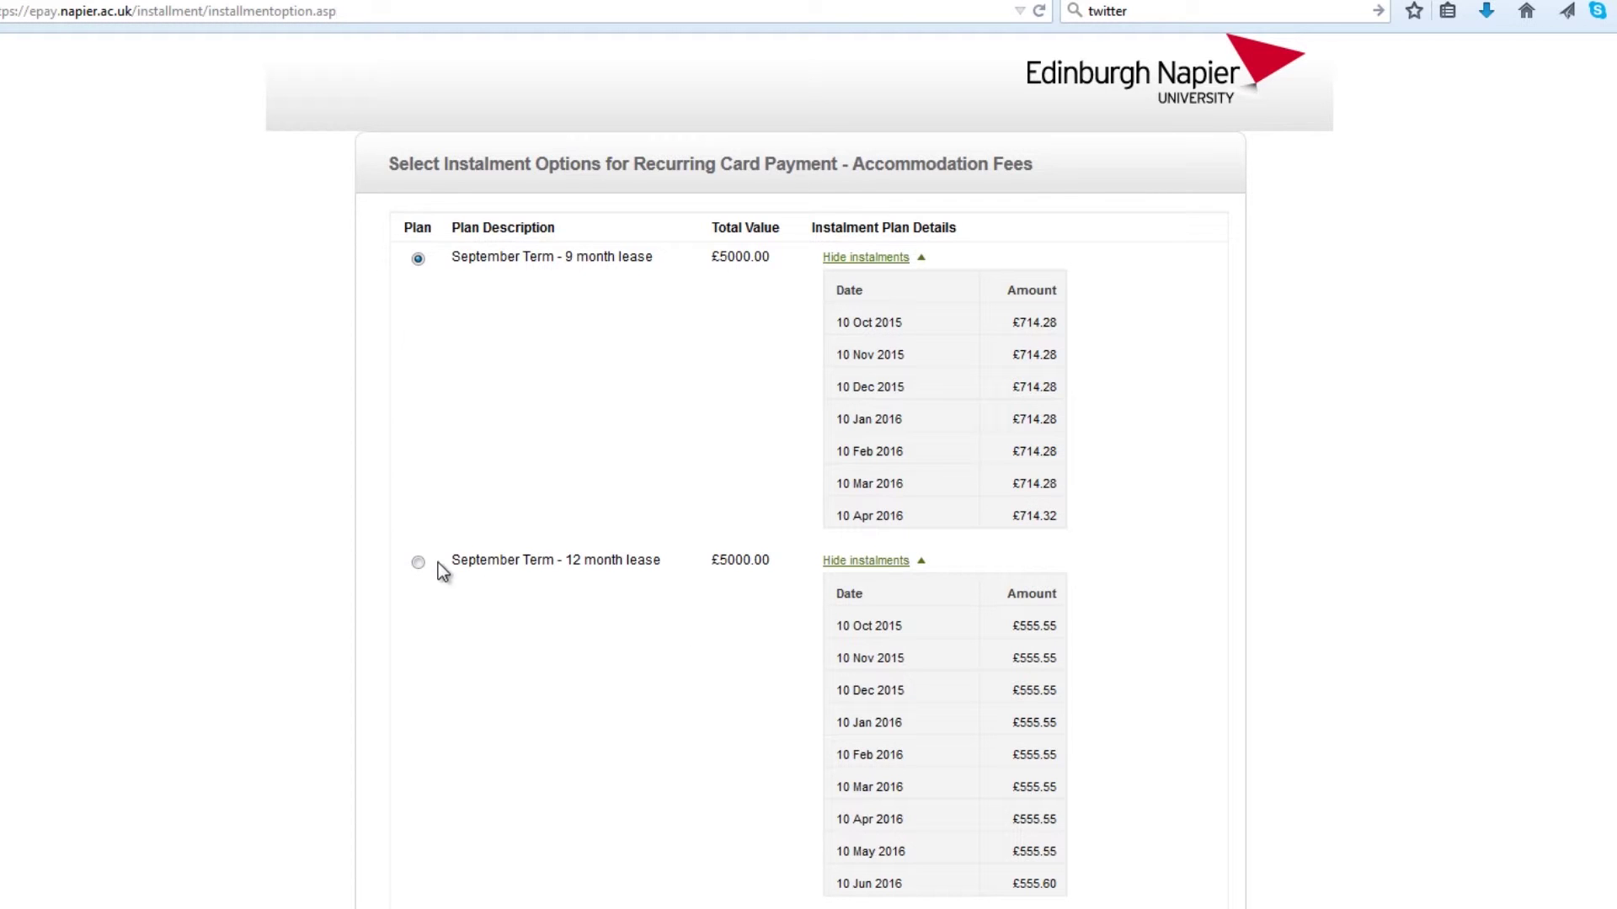
- Confirm the September Term 9 month lease instalment plan for the £5000.00 fees
{"action": "scroll", "coordinate": [709, 726], "scroll_direction": "down", "scroll_amount": 3}
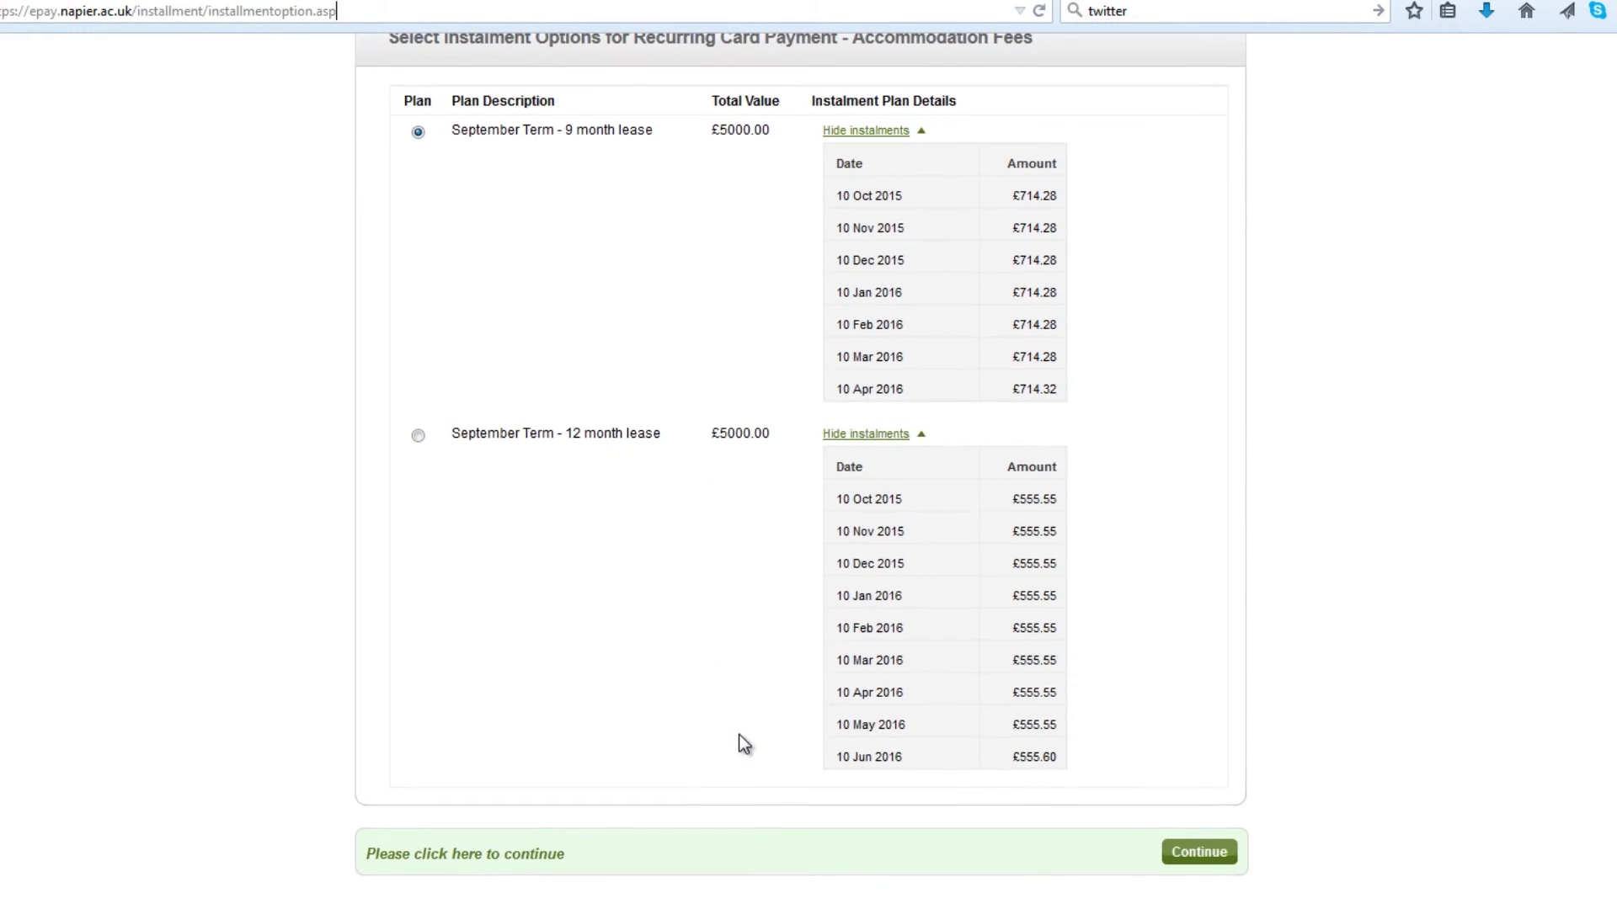
{"action": "scroll", "coordinate": [745, 745], "scroll_direction": "down", "scroll_amount": 3}
{"action": "left_click", "coordinate": [1203, 728]}
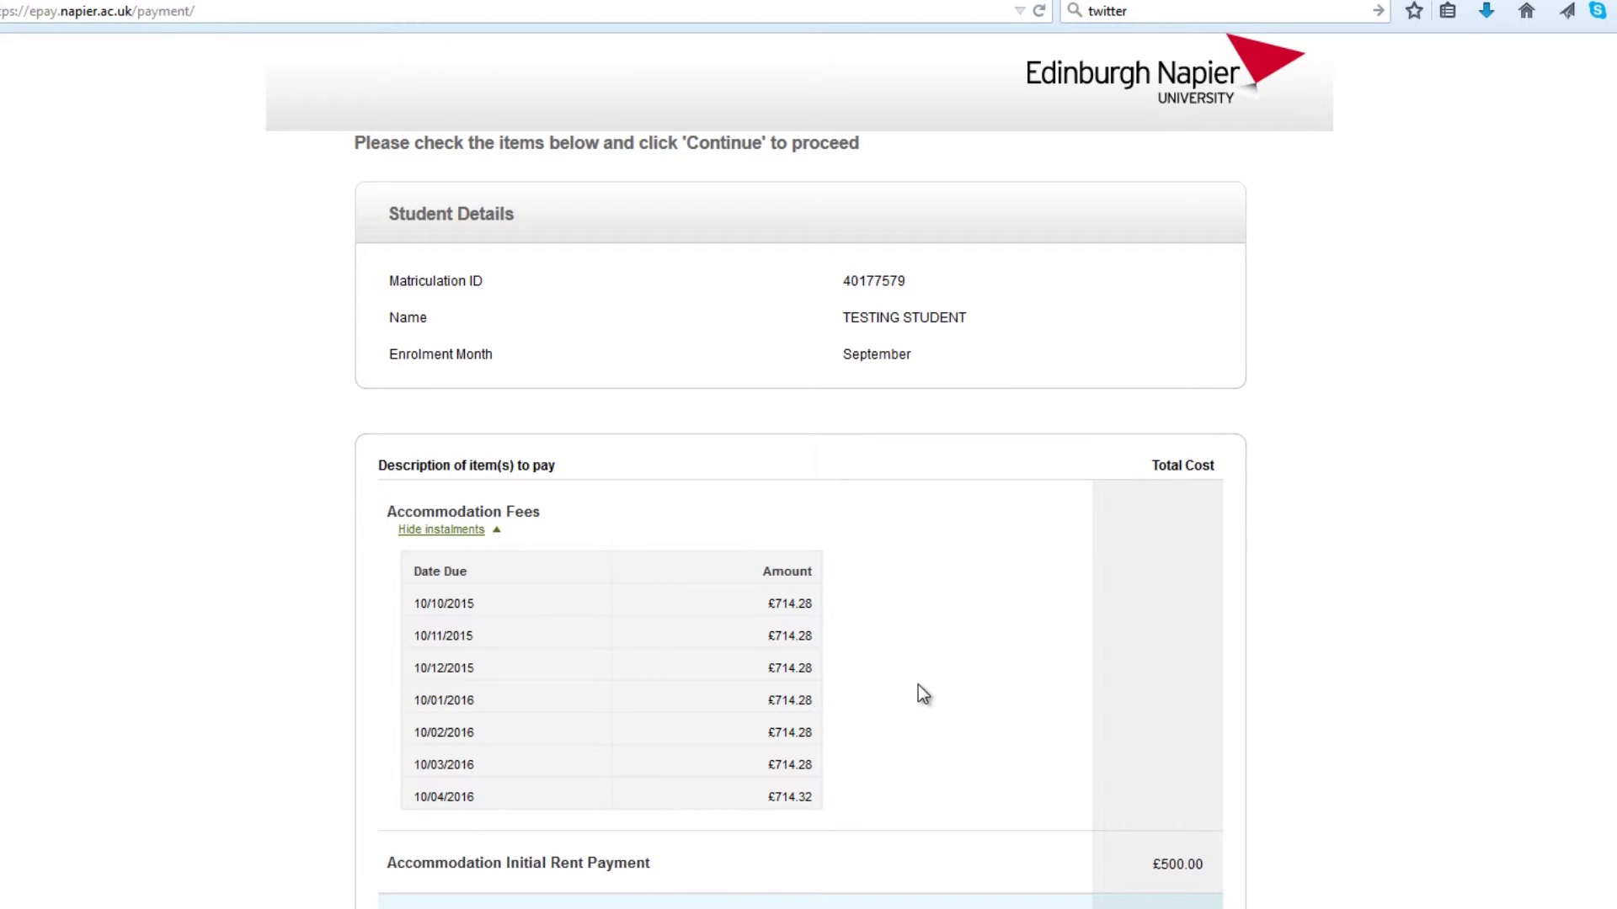
- Accept the summary of £500.00 today and £5,000.00 in future payments
{"action": "scroll", "coordinate": [922, 685], "scroll_direction": "down", "scroll_amount": 5}
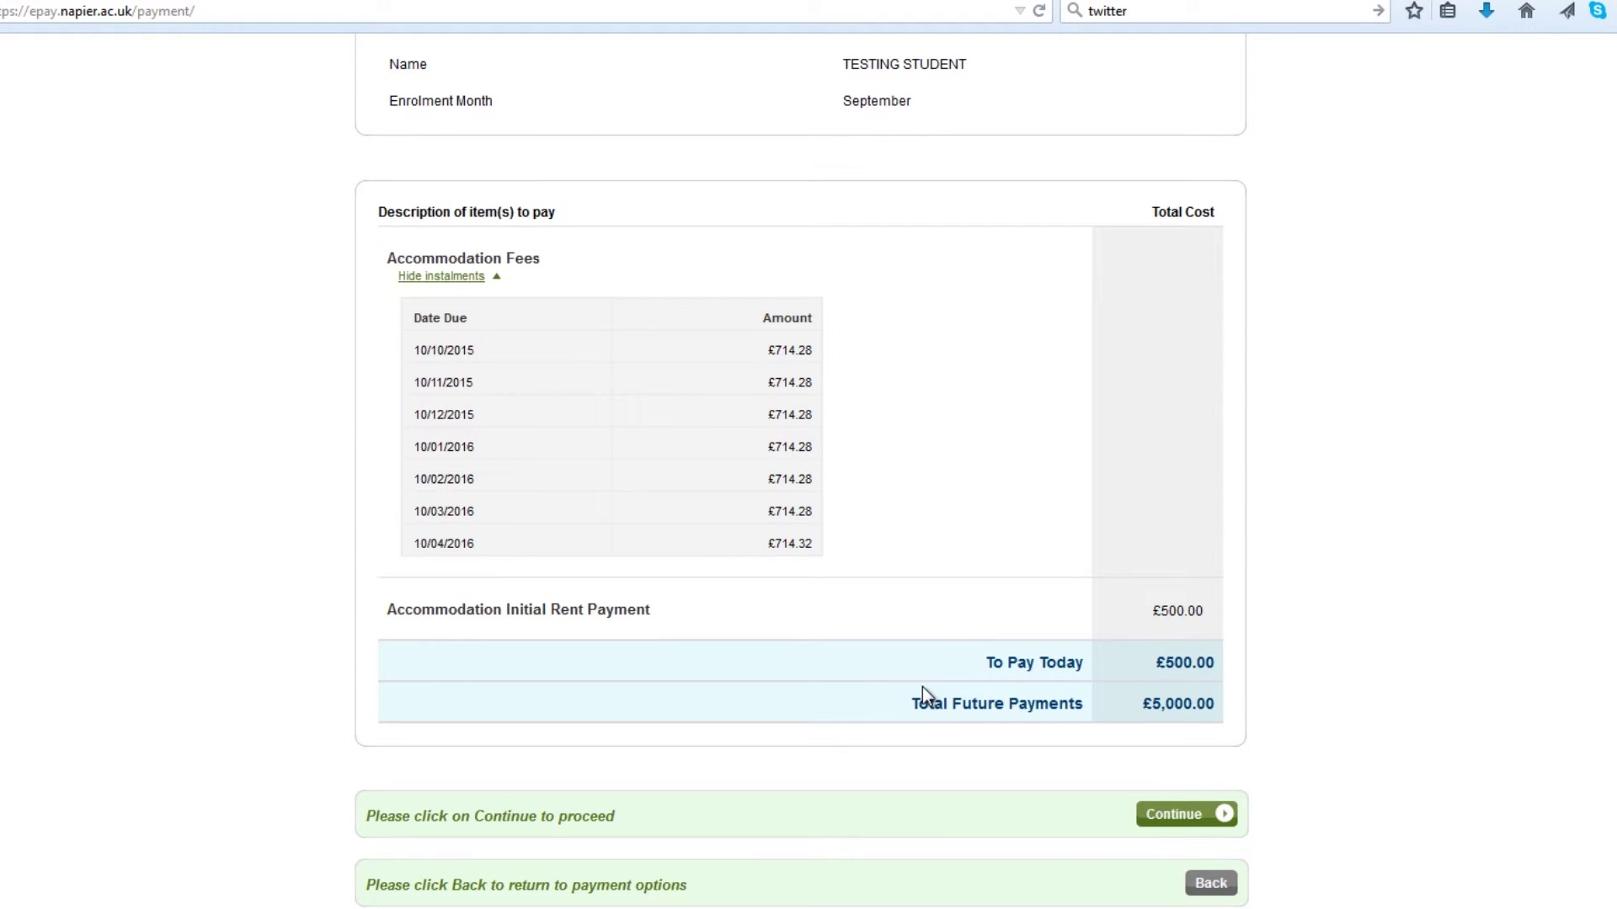
{"action": "left_click", "coordinate": [1179, 815]}
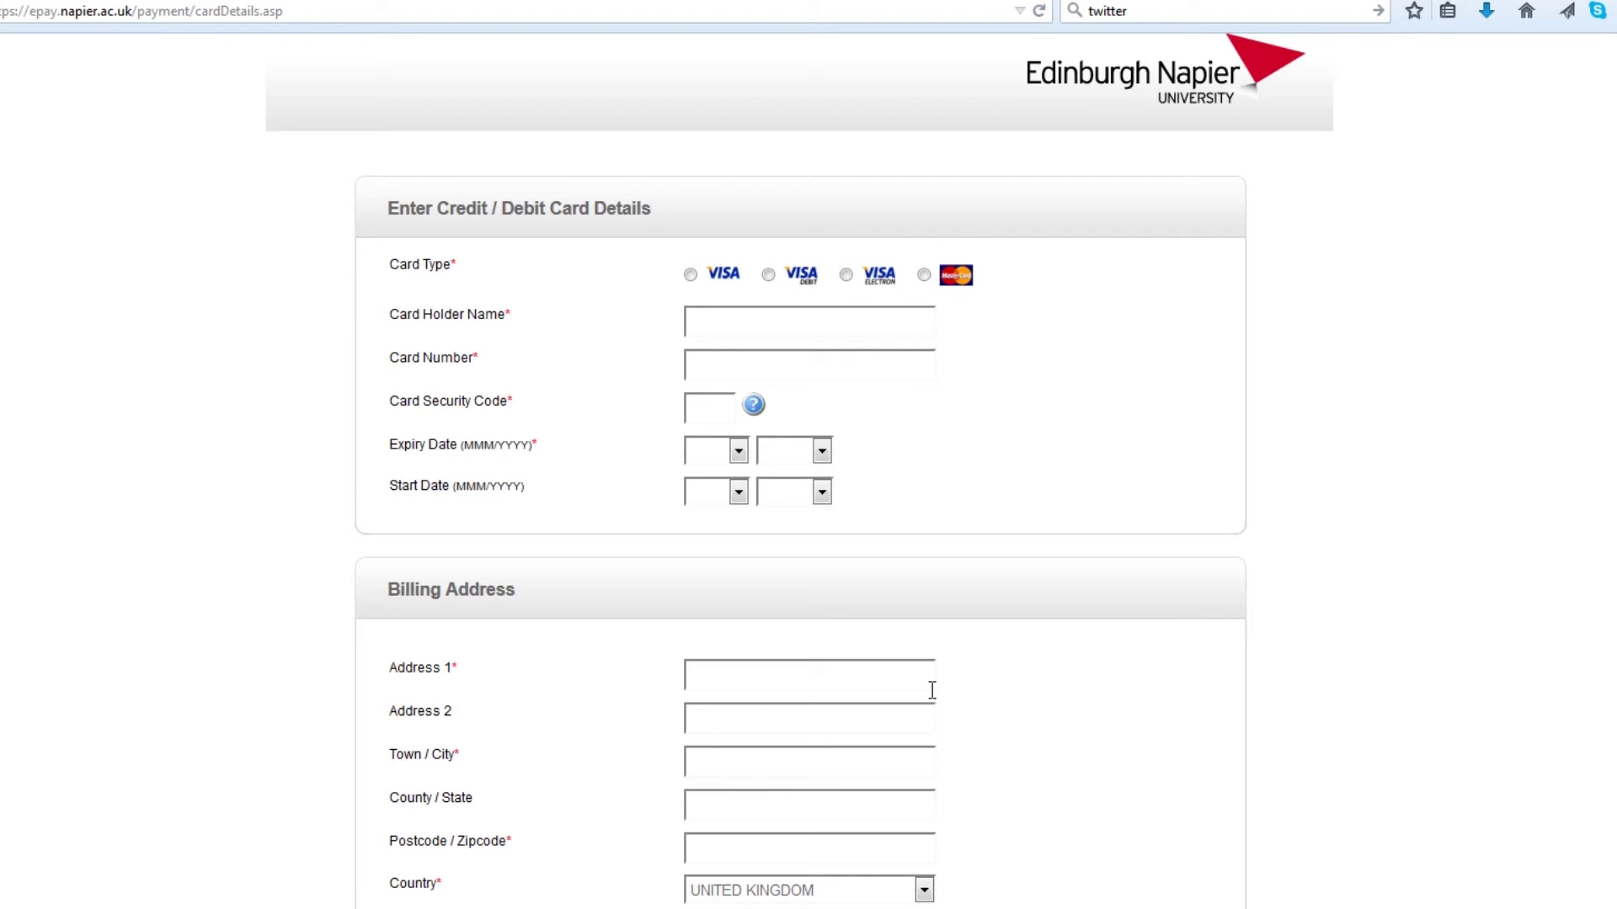
- Scroll down the empty card details and billing address form to the Continue, Back and Cancel rows
{"action": "scroll", "coordinate": [932, 689], "scroll_direction": "down", "scroll_amount": 3}
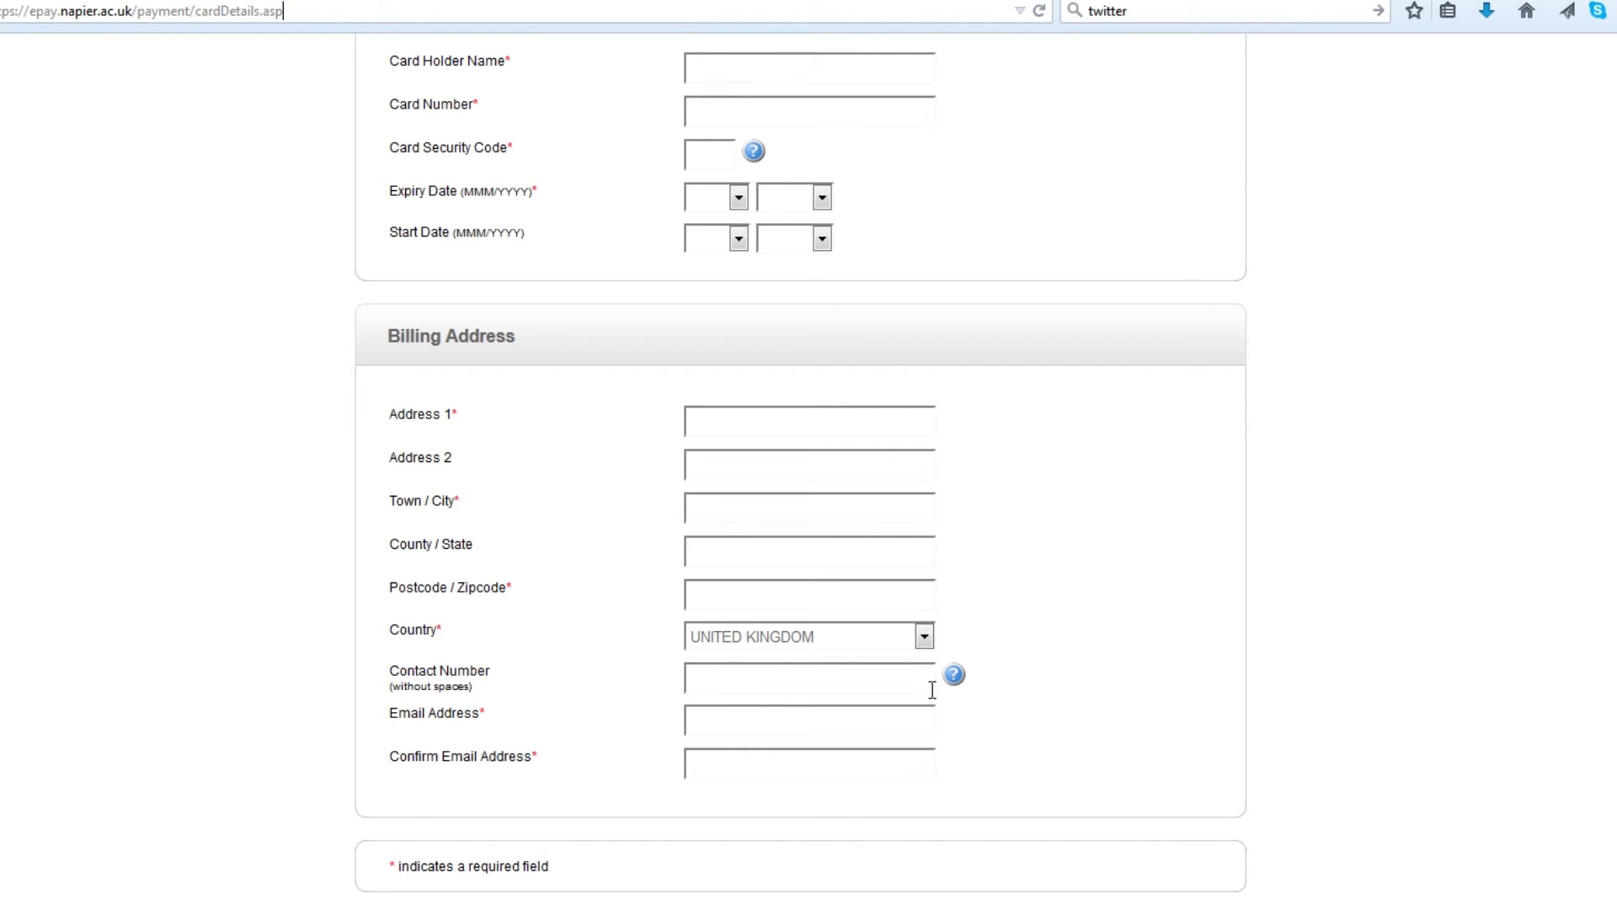
{"action": "scroll", "coordinate": [933, 691], "scroll_direction": "down", "scroll_amount": 3}
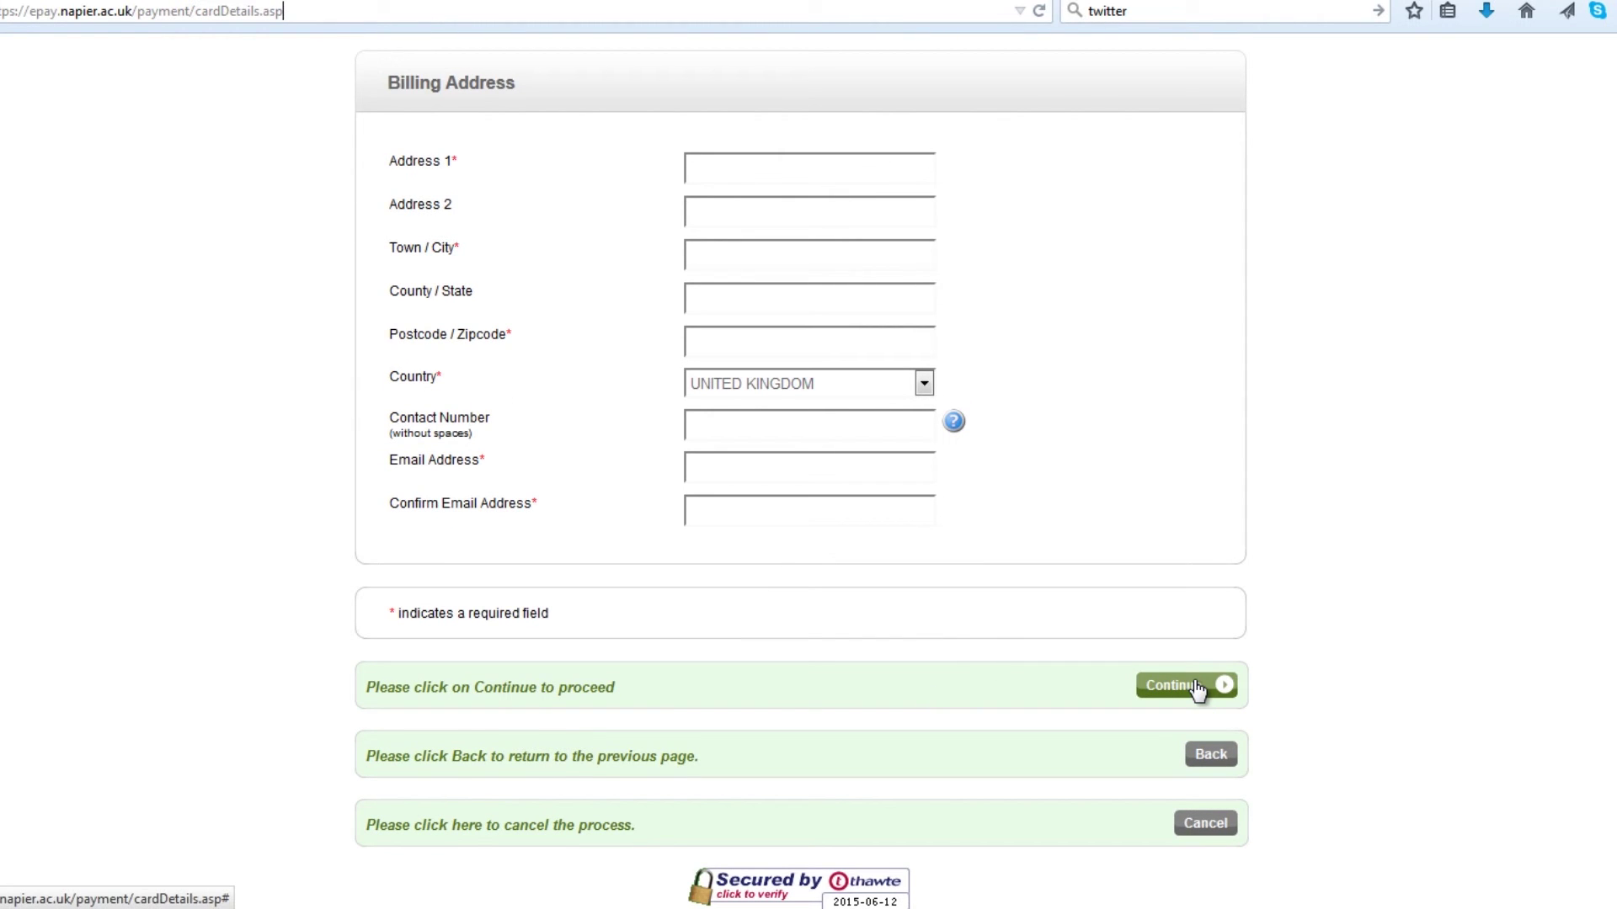